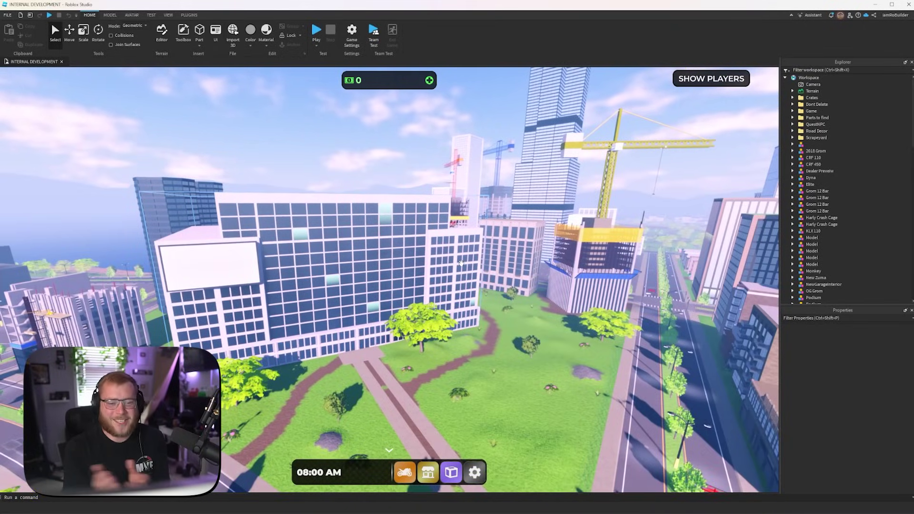
Delete the Hospital model with the MBL Medical Center sign from the city map.
key(w)
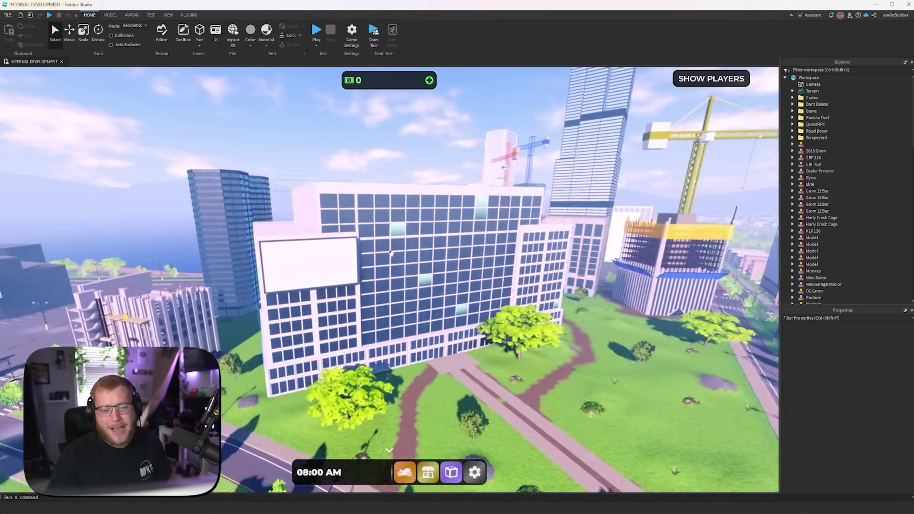
key(s)
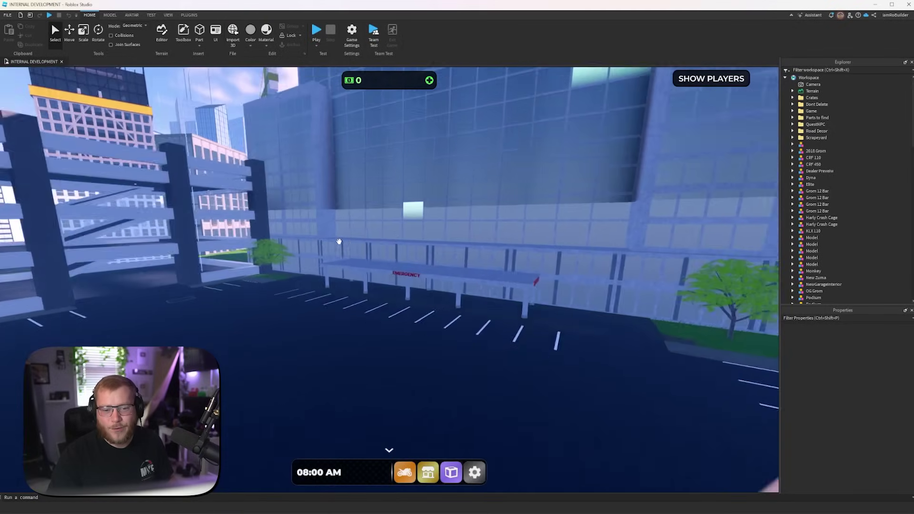
key(w)
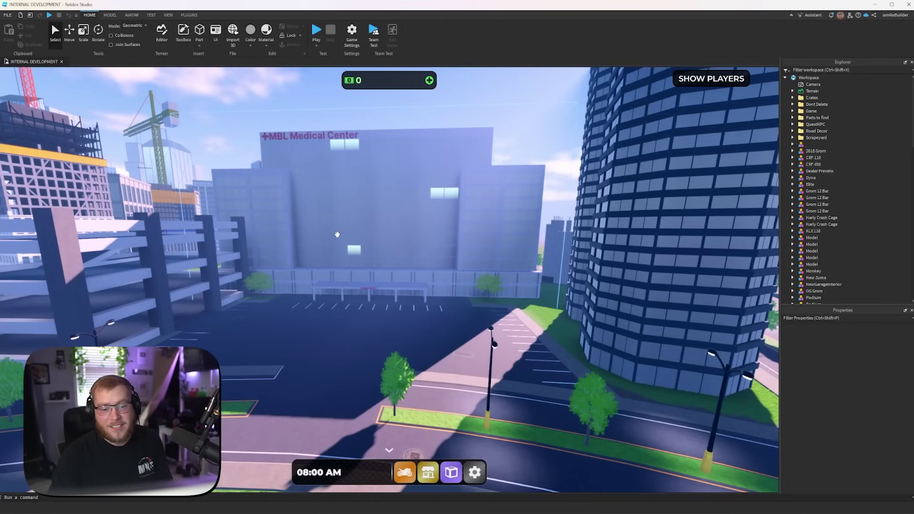
click(344, 203)
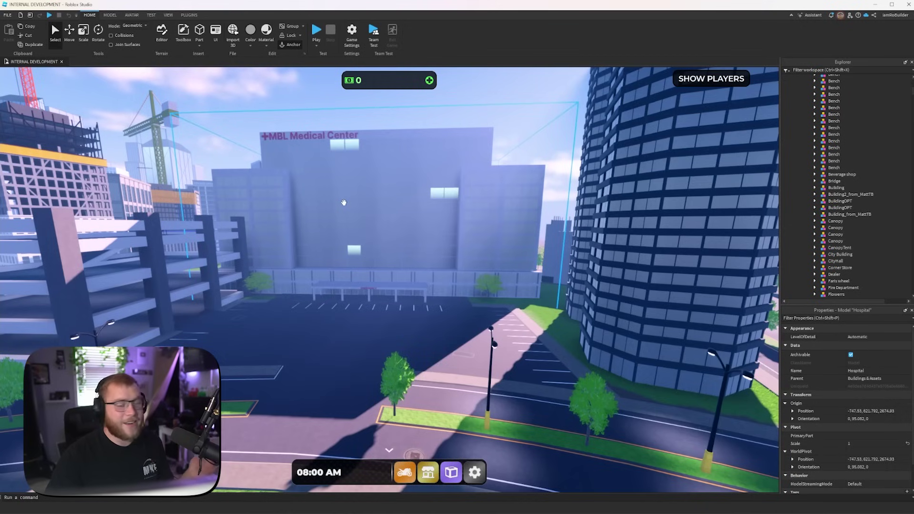
key(Delete)
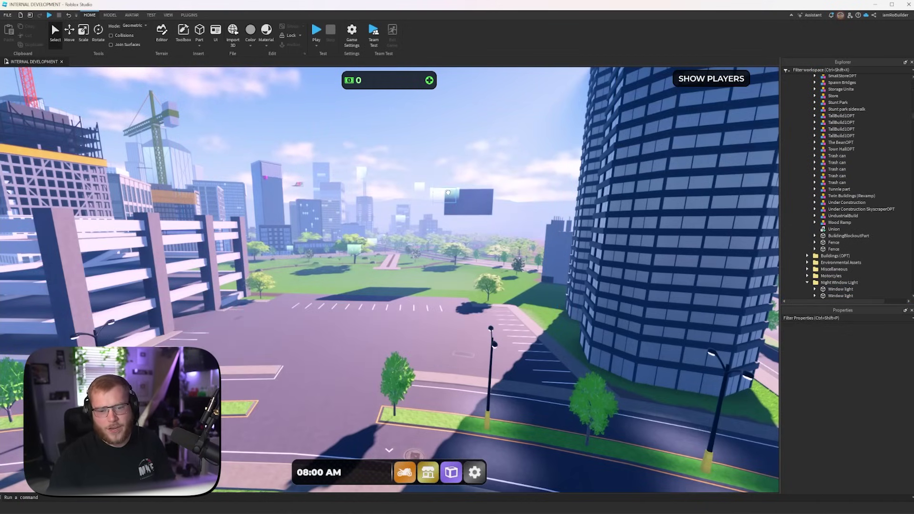
Delete the floating window lights and Building Board left above the hospital site, and reposition the pink spawner part e.
click(418, 186)
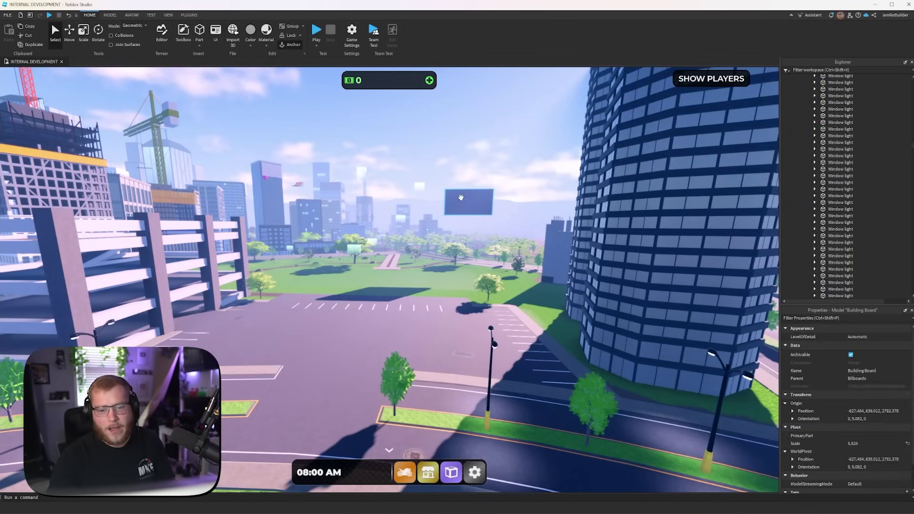
right_drag(414, 183, 523, 177)
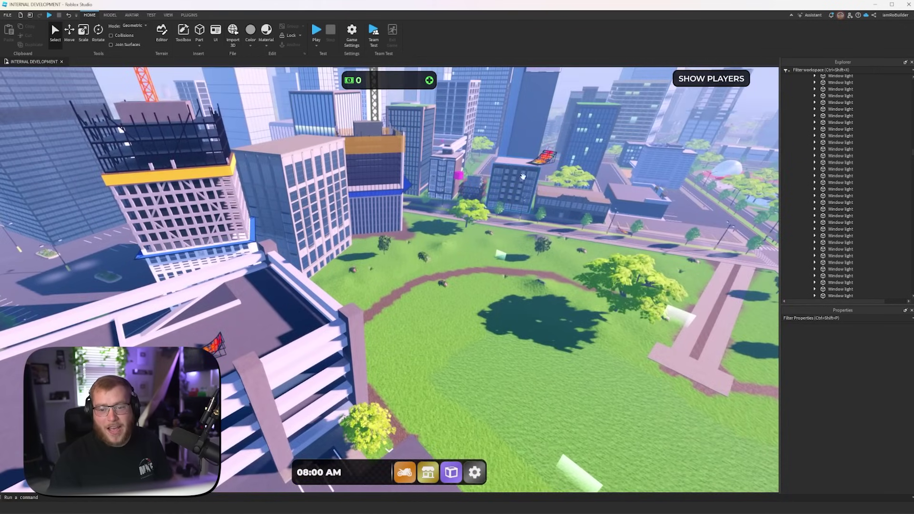
click(459, 176)
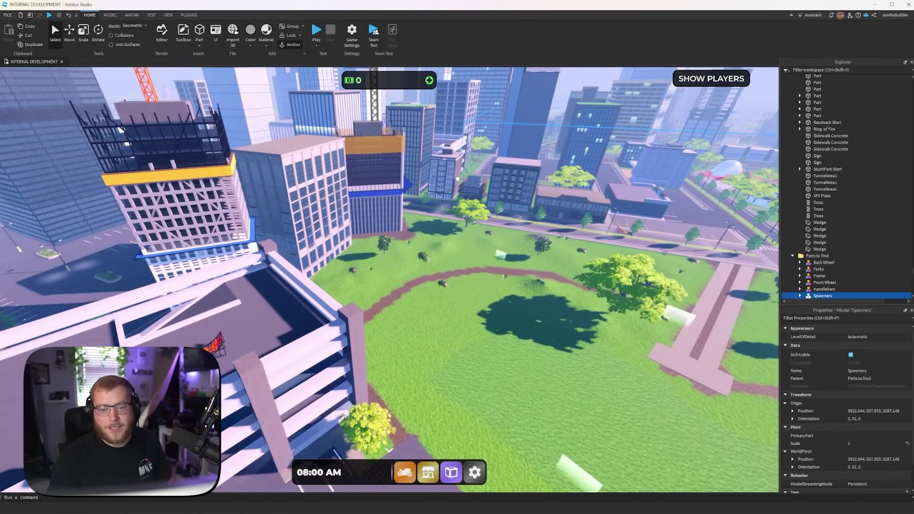
click(359, 248)
key(ctrl+2)
key(f)
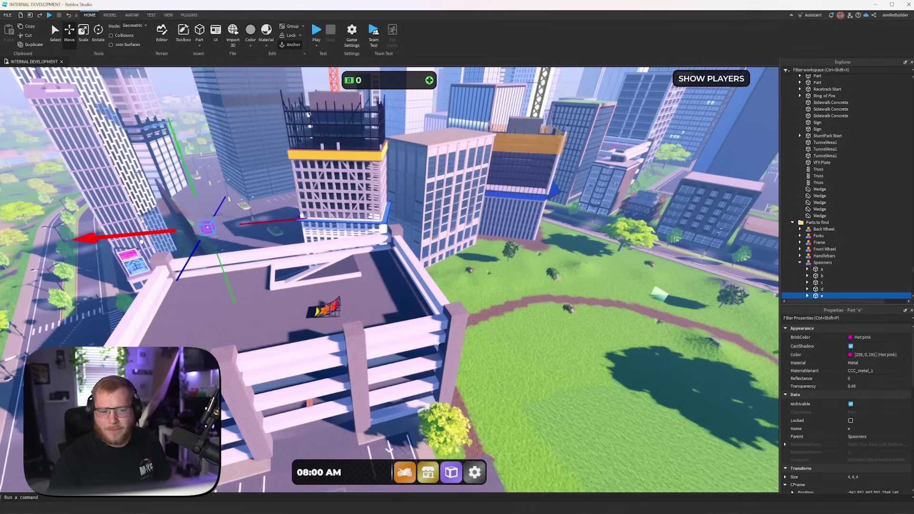
Move the Twin Buildings (Revamp) model off its lot beside the hospital site and out over the water.
right_drag(200, 179, 449, 341)
scroll(449, 344, up, 10)
scroll(448, 341, down, 15)
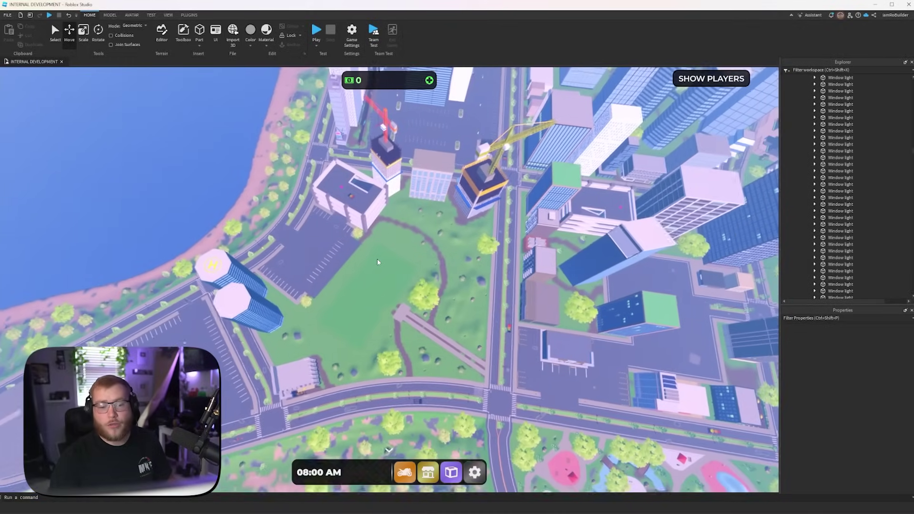
right_drag(378, 262, 479, 274)
click(650, 209)
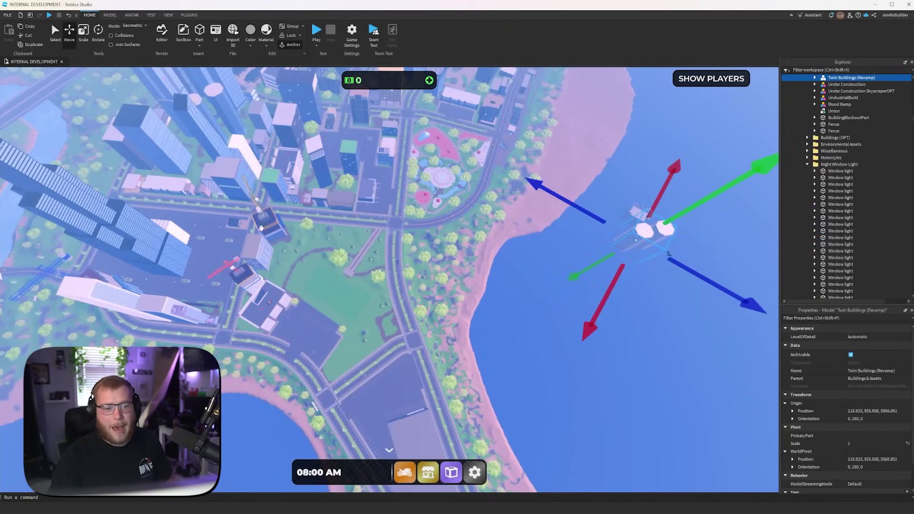
scroll(283, 264, up, 5)
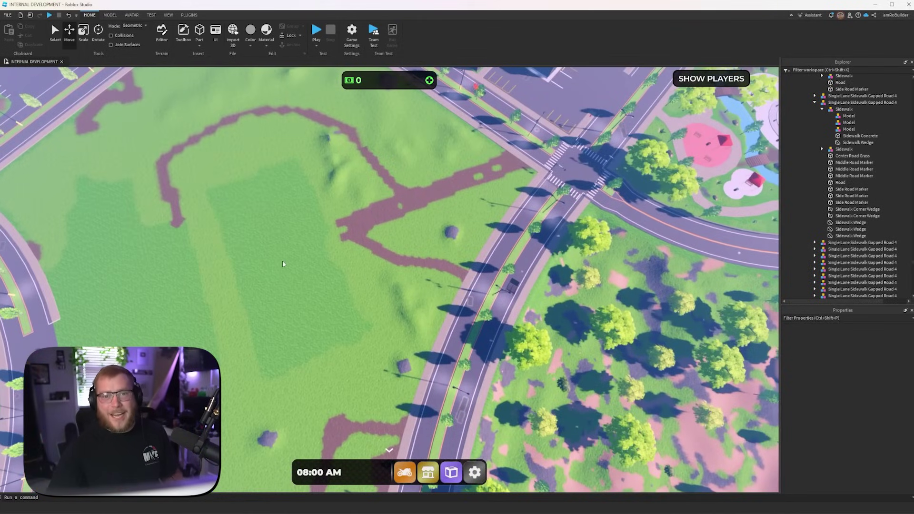
Flatten the uneven terrain on the emptied hospital lot using a cube brush with size 6 and strength 1.
right_drag(277, 282, 277, 282)
scroll(276, 290, up, 2)
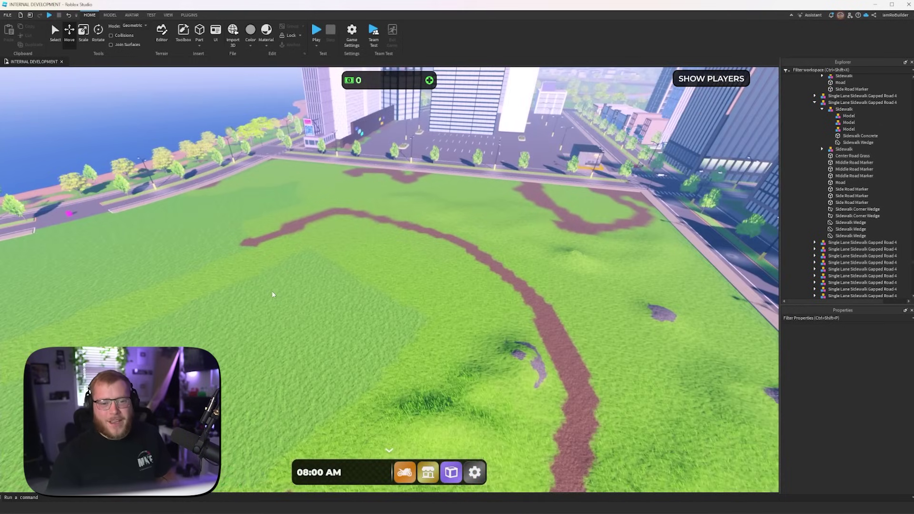
scroll(280, 303, down, 2)
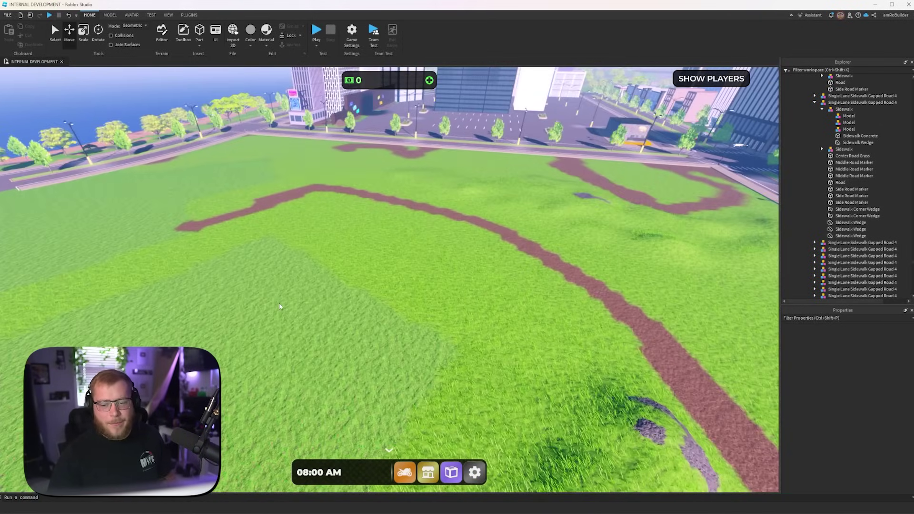
right_drag(279, 303, 343, 240)
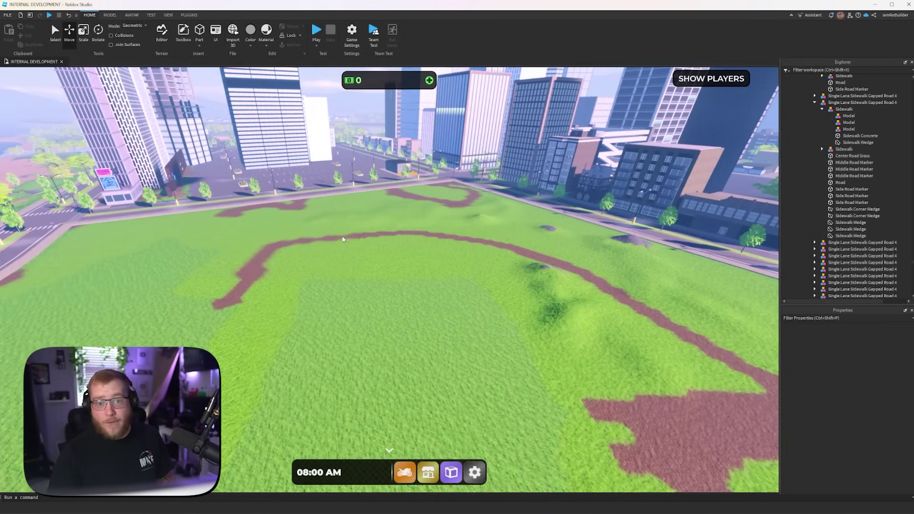
click(110, 15)
scroll(251, 45, up, 1)
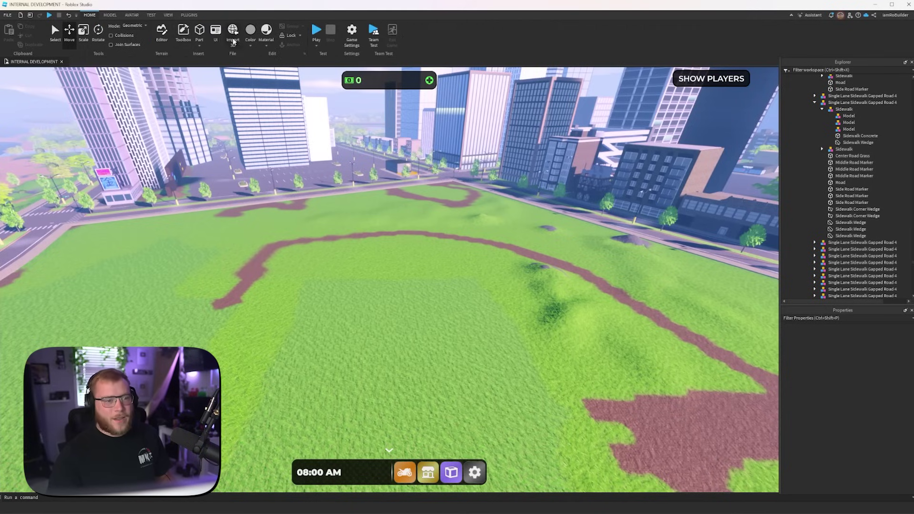
click(161, 35)
right_drag(369, 215, 369, 232)
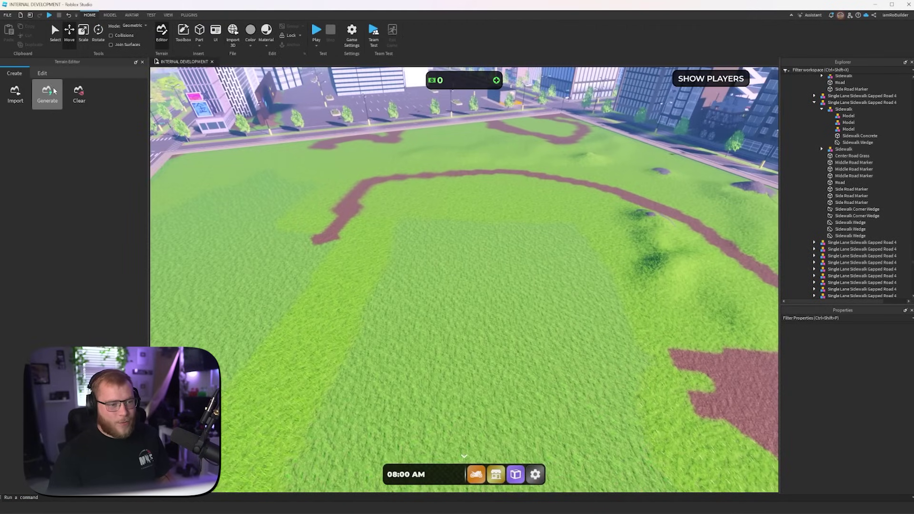
click(15, 158)
scroll(354, 251, up, 5)
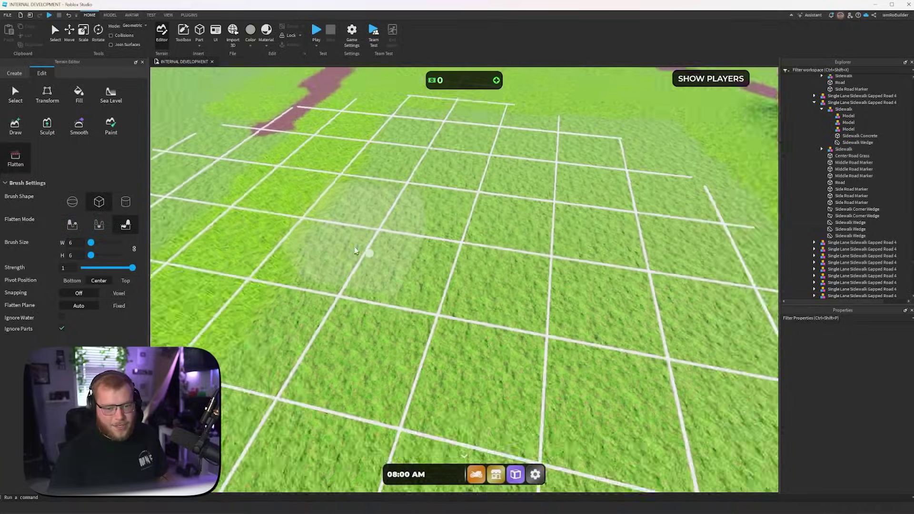
scroll(355, 251, down, 10)
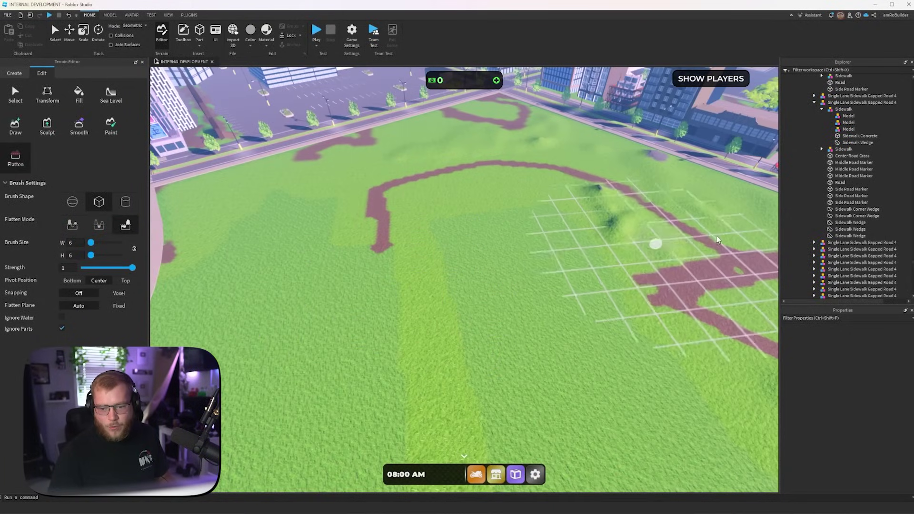
scroll(593, 191, up, 5)
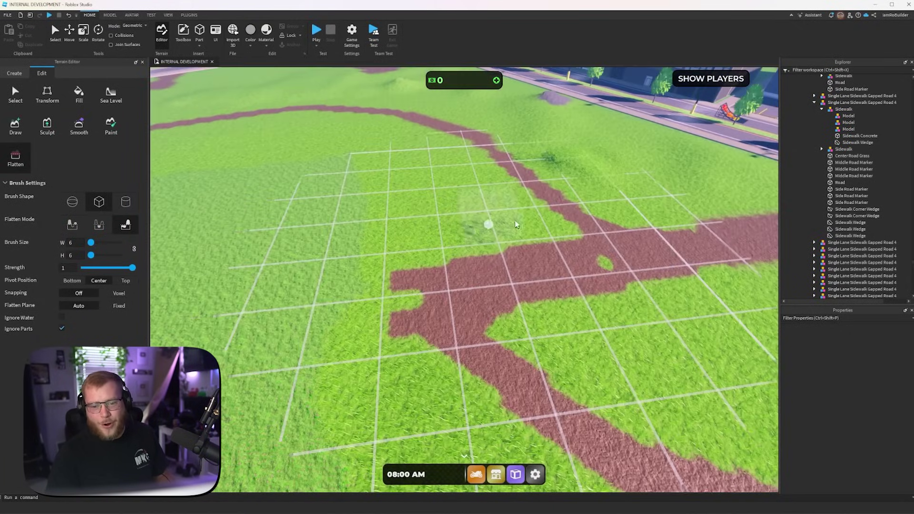
scroll(516, 225, down, 5)
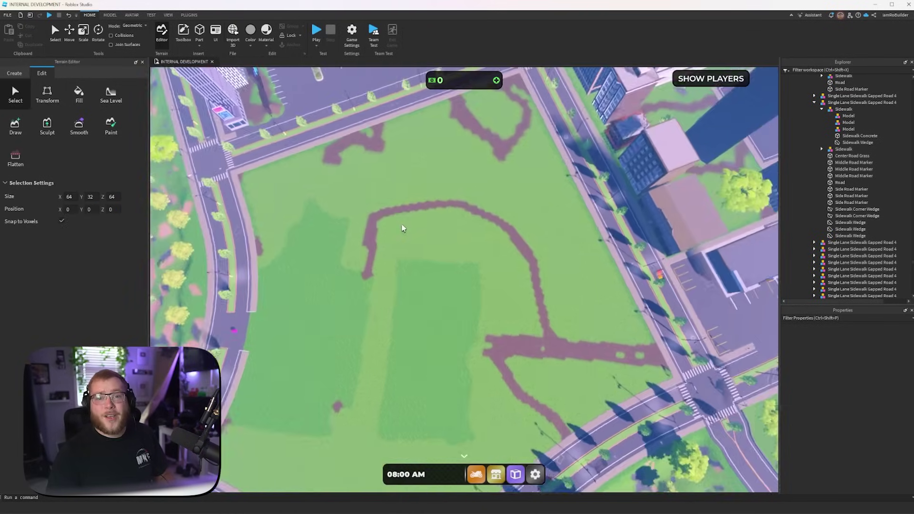
Paint over the dirt paths and patchy ground of the emptied lot with uniform grass, using a spherical brush of size 23.
scroll(403, 229, down, 10)
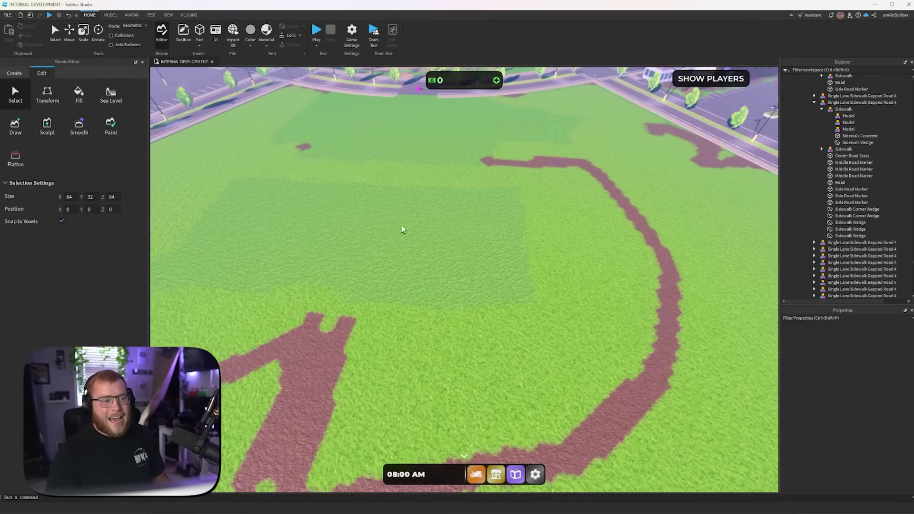
click(115, 126)
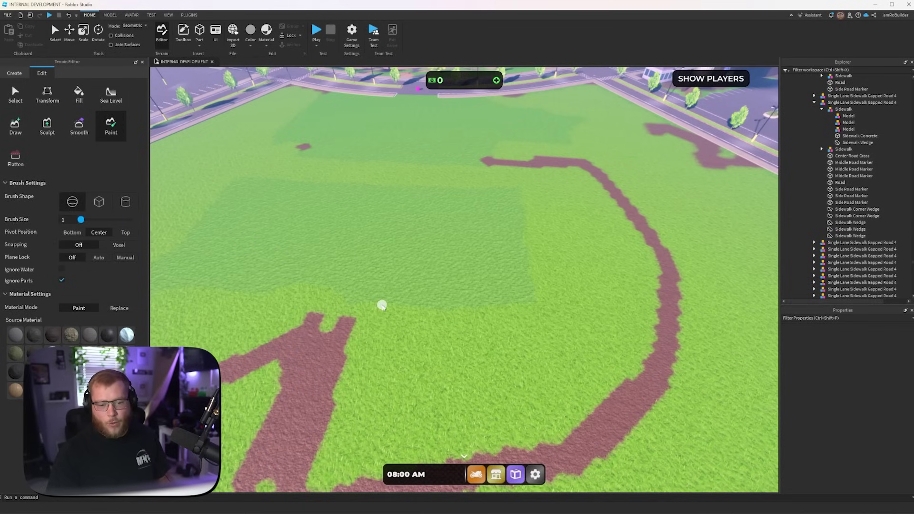
scroll(380, 304, down, 10)
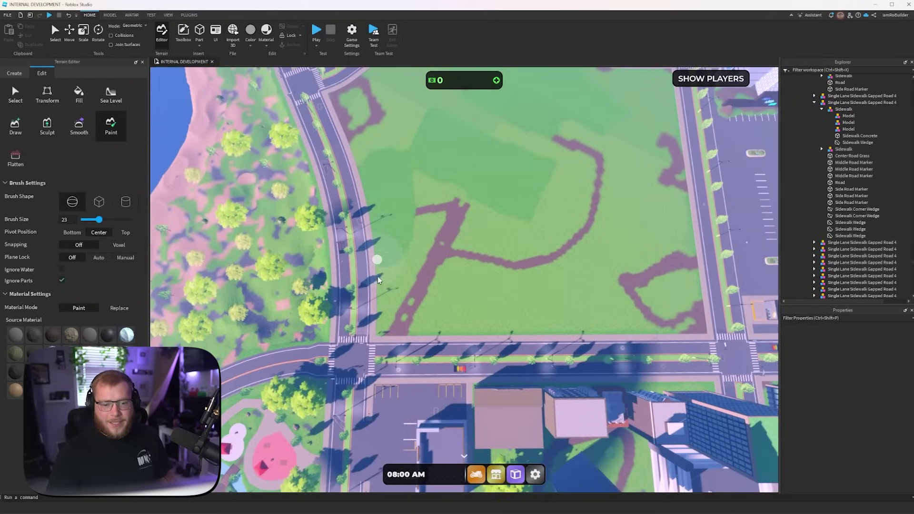
mouse_move(381, 302)
mouse_down()
mouse_move(387, 318)
mouse_move(696, 320)
mouse_up()
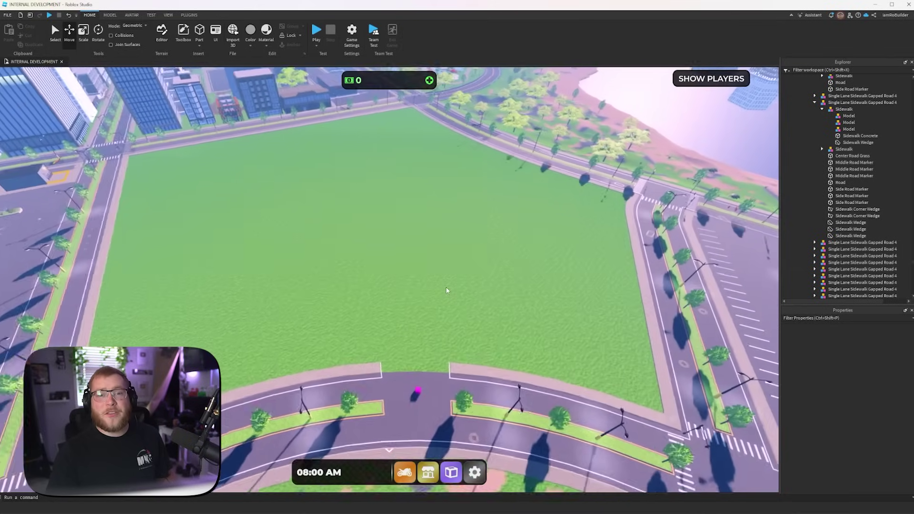
right_drag(449, 291, 449, 291)
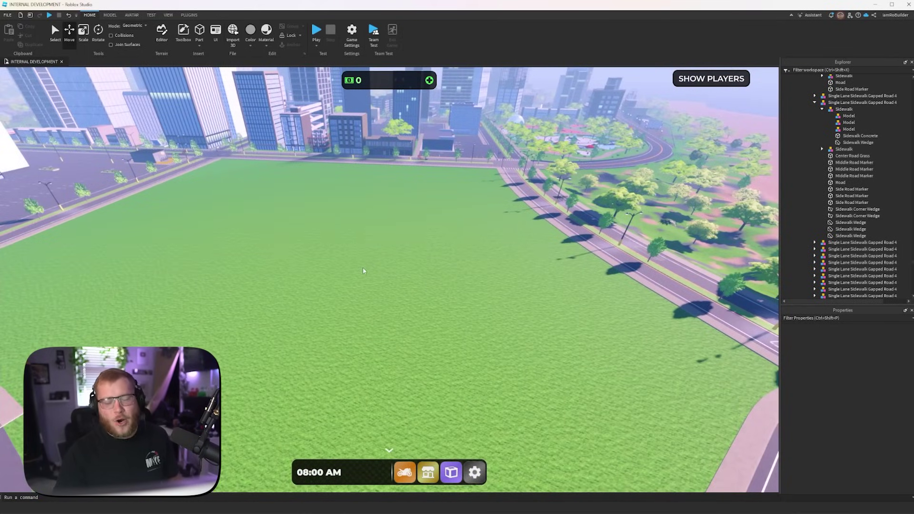
scroll(395, 277, down, 5)
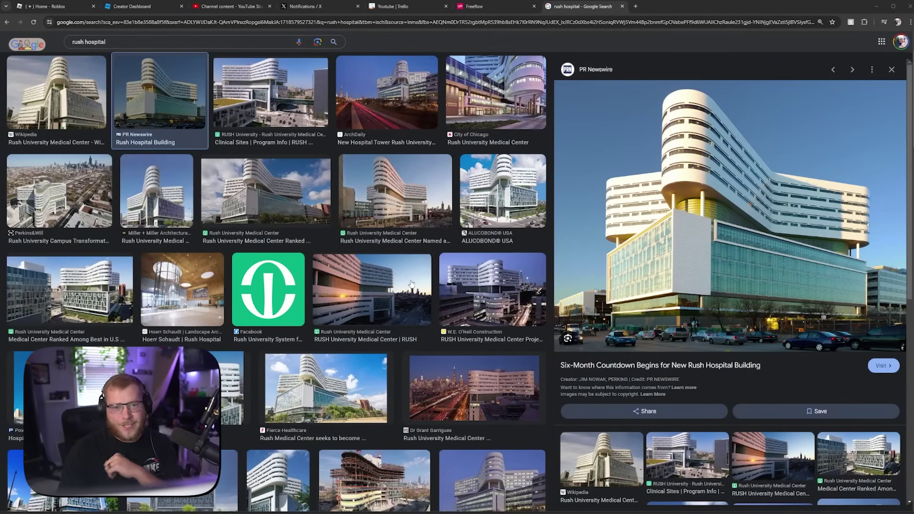
Switch to the Google Images results for "rush hospital" and examine the building's shape in photos from several angles.
click(507, 191)
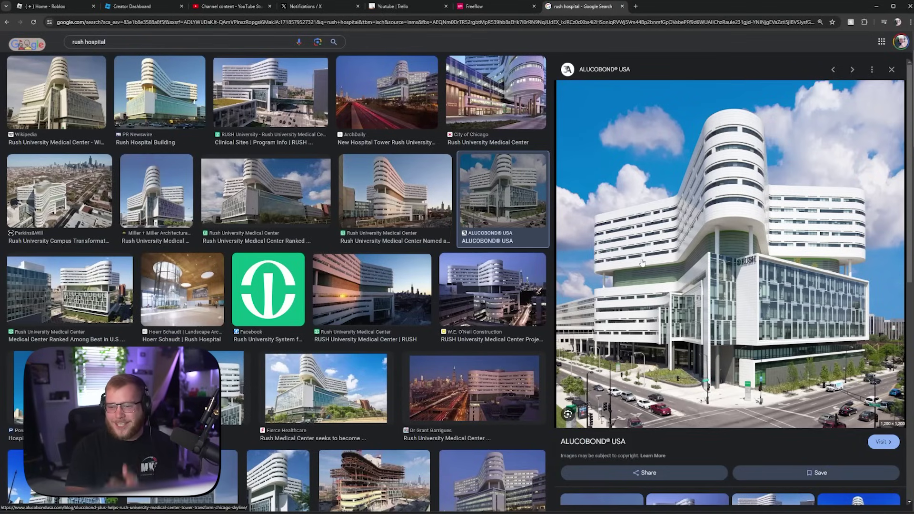
click(70, 196)
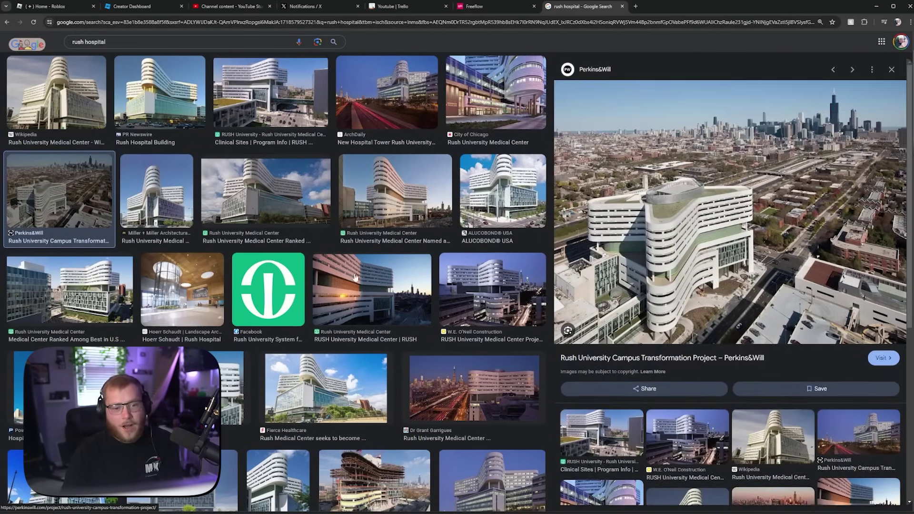
scroll(301, 187, up, 2)
click(292, 167)
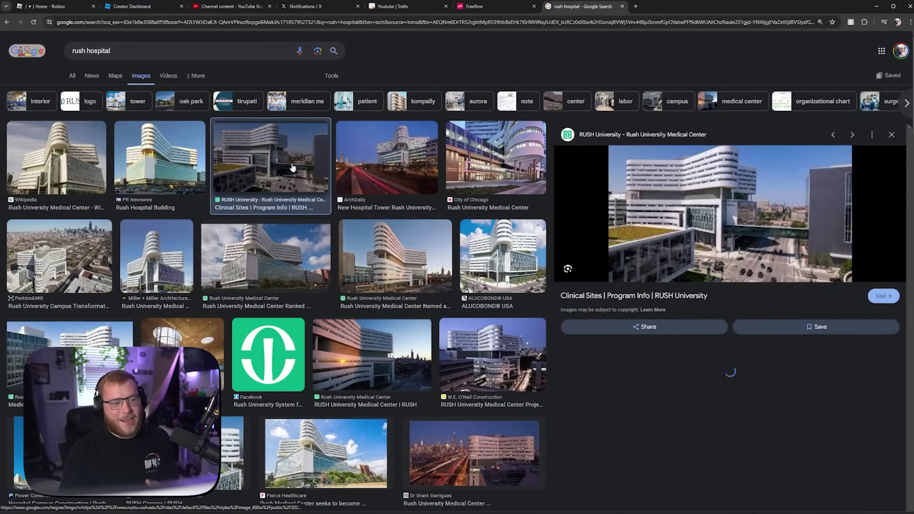
click(385, 175)
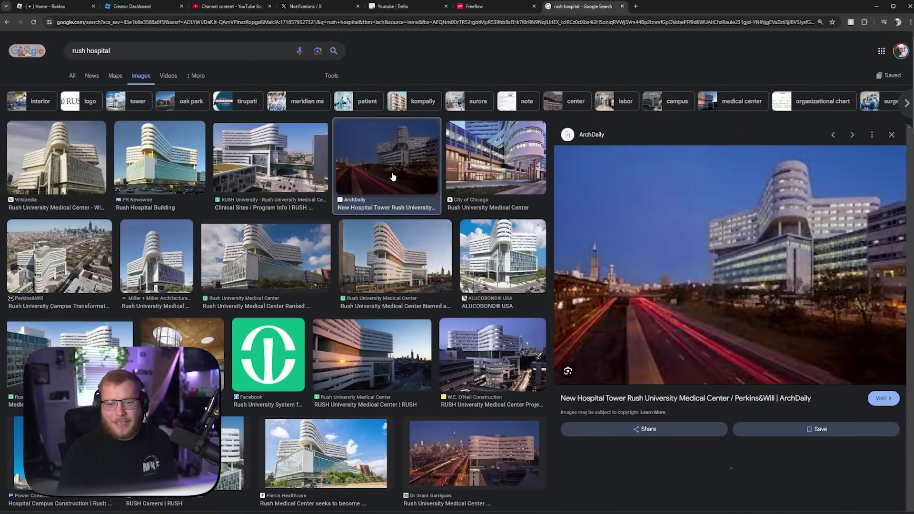
click(406, 267)
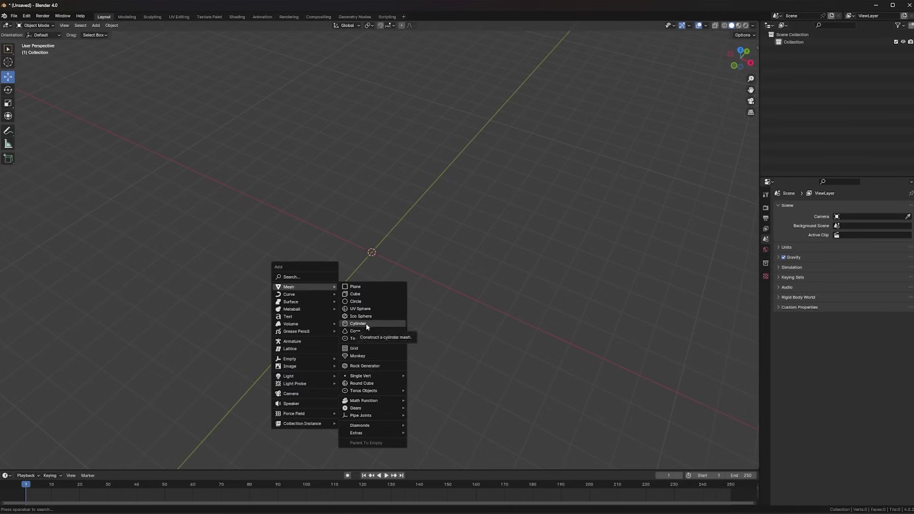
Switch to Blender, add a cylinder mesh and bevel its vertical edges inward to form a concave four-pointed star prism.
click(366, 324)
key(Tab)
middle_drag(387, 278, 325, 246)
shift+click(324, 246)
key(ctrl+b)
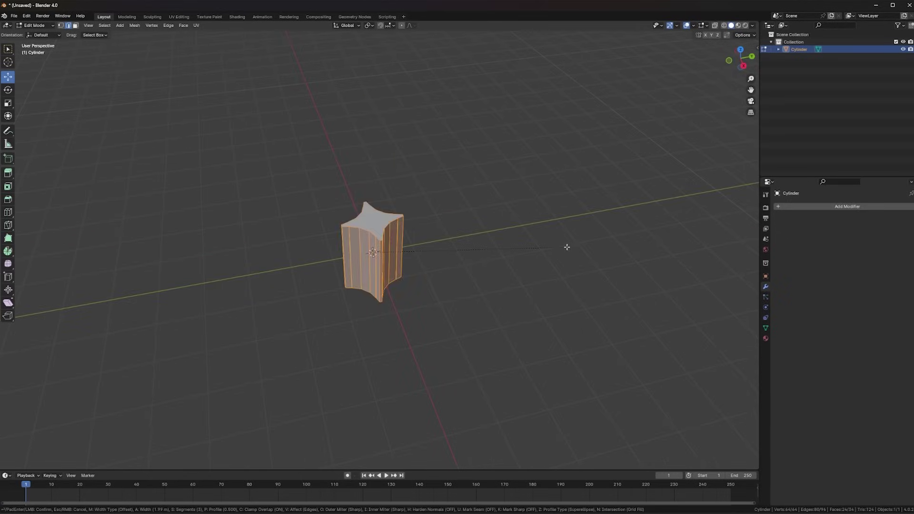
middle_drag(566, 248, 570, 245)
click(499, 292)
Bevel the sharp outer vertical edges of the star-shaped prism to blunt its four points.
middle_drag(500, 292, 503, 264)
key(ctrl+b)
scroll(503, 264, up, 2)
click(503, 264)
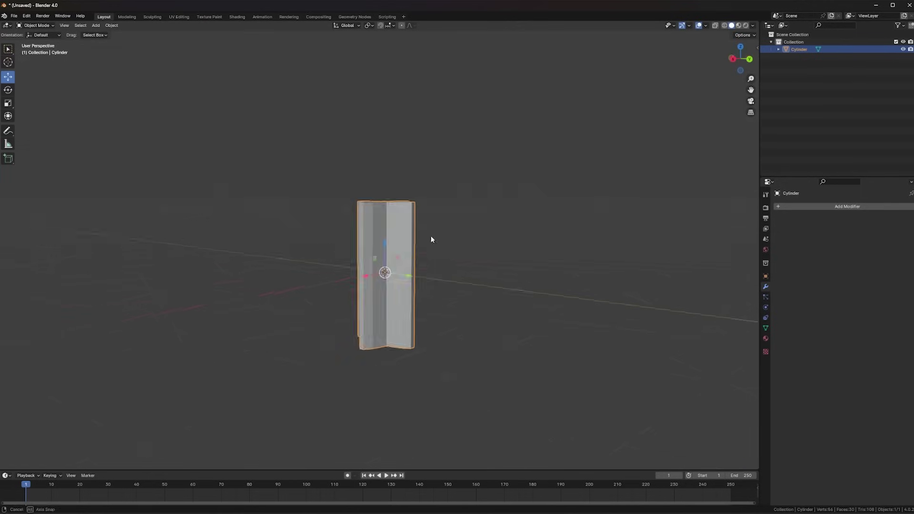
Rotate the star-shaped cylinder 45° about the Z axis, as seen from the top view.
middle_drag(430, 238, 424, 287)
key(KP_7)
key(Tab)
text(r45)
key(Return)
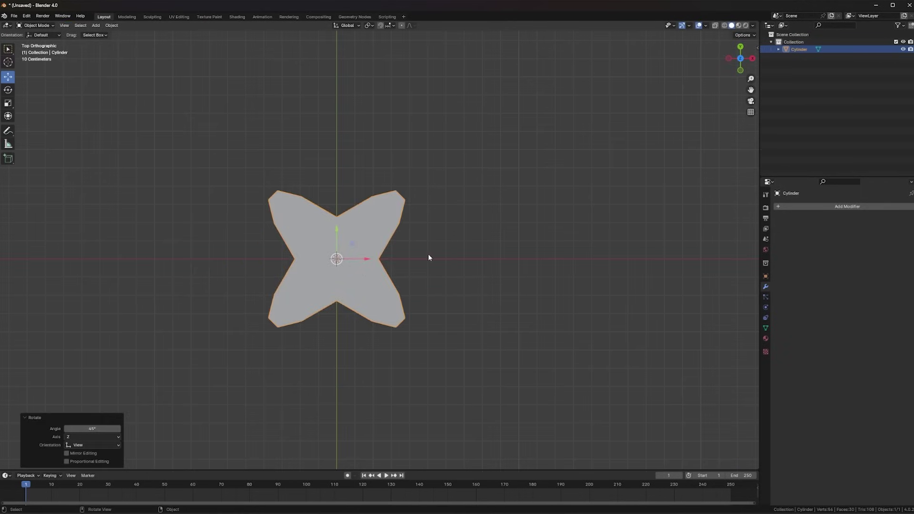
Apply the rotated star prism's object transforms and open its mesh for editing.
key(ctrl+a)
click(378, 280)
key(Tab)
Bevel the star prism's outer vertical edges to round the four arm tips, and merge the mesh's duplicate vertices.
middle_drag(458, 254, 502, 343)
key(ctrl+b)
click(545, 323)
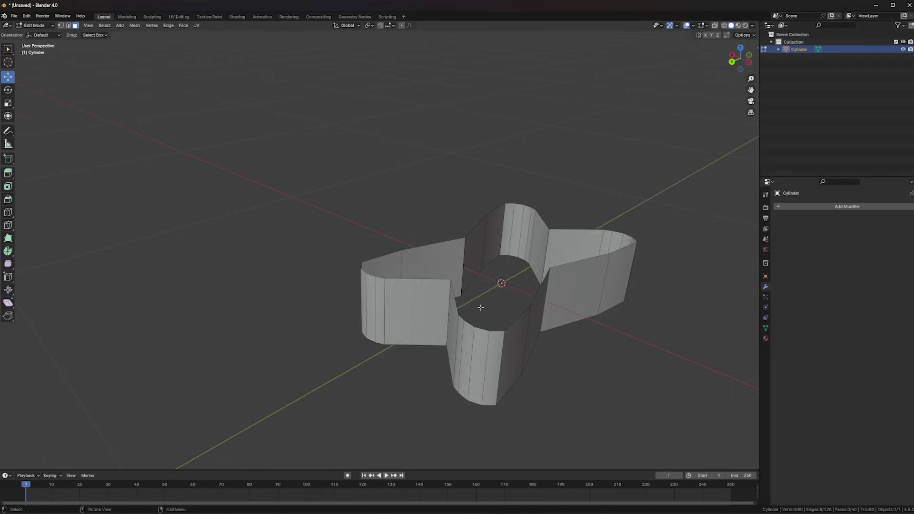
key(a)
key(m)
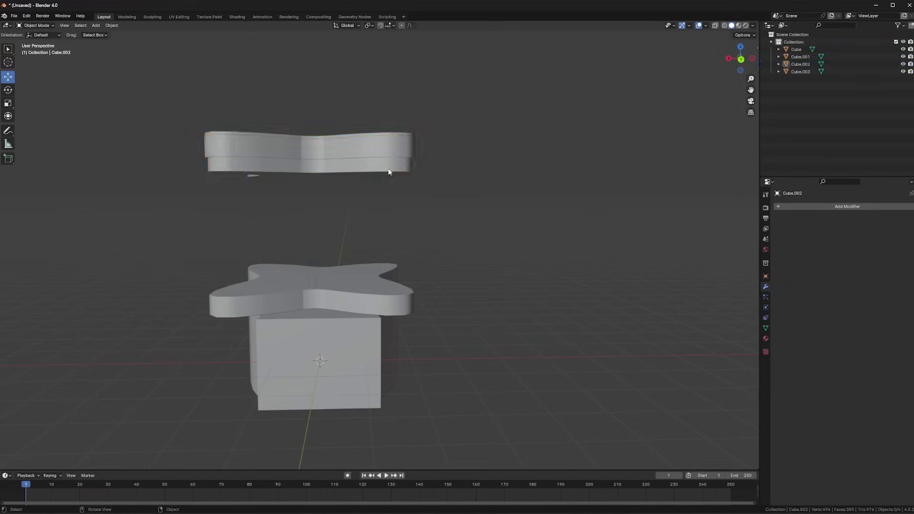
Add an Array modifier to the upper star-shaped floor section, setting its relative offset to run only along Z.
click(800, 208)
click(819, 219)
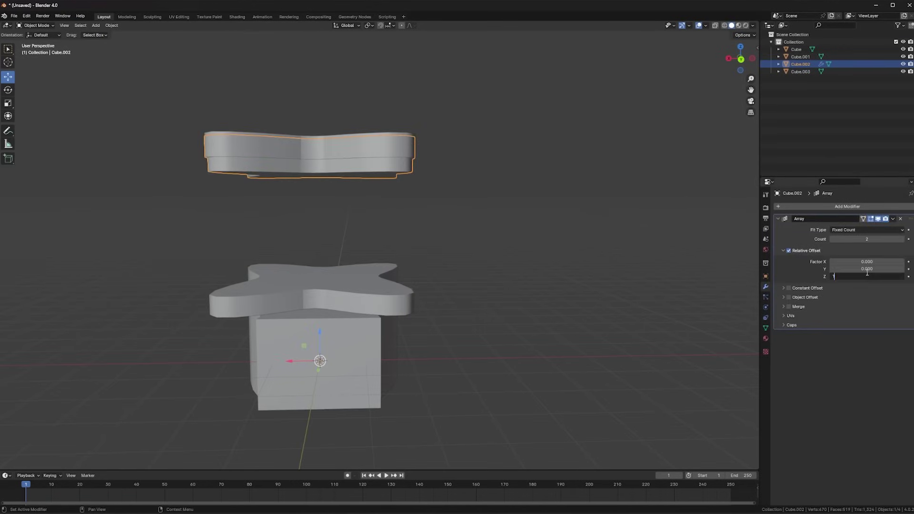
key(Return)
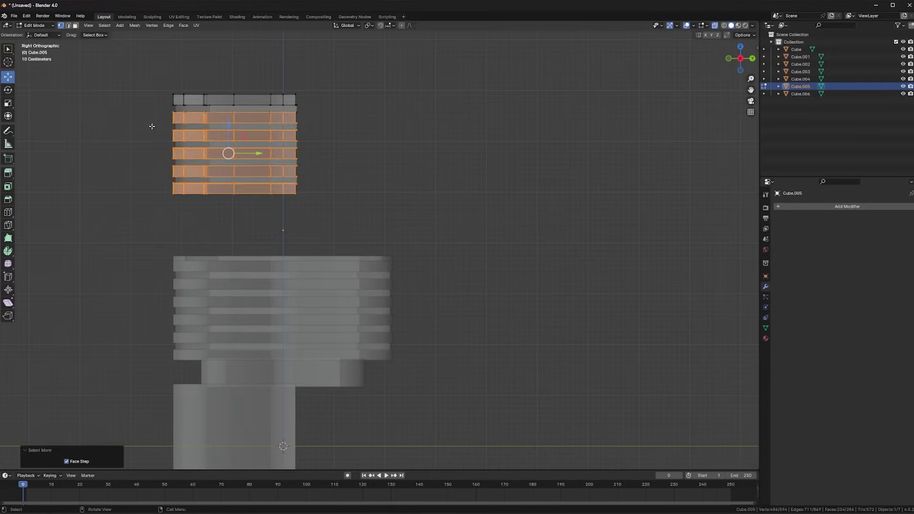
Box-select the lower floor bands of the raised stack in the side view, leaving out its top band.
drag(340, 218, 146, 117)
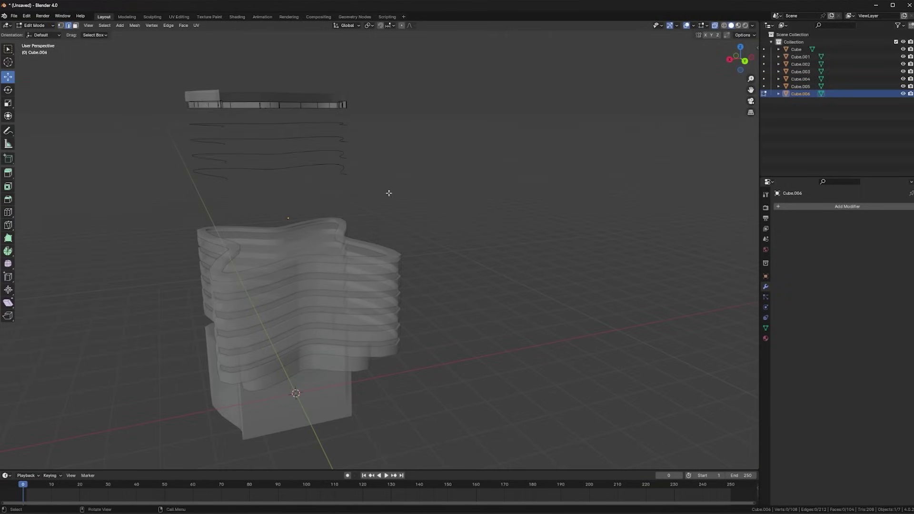
click(369, 198)
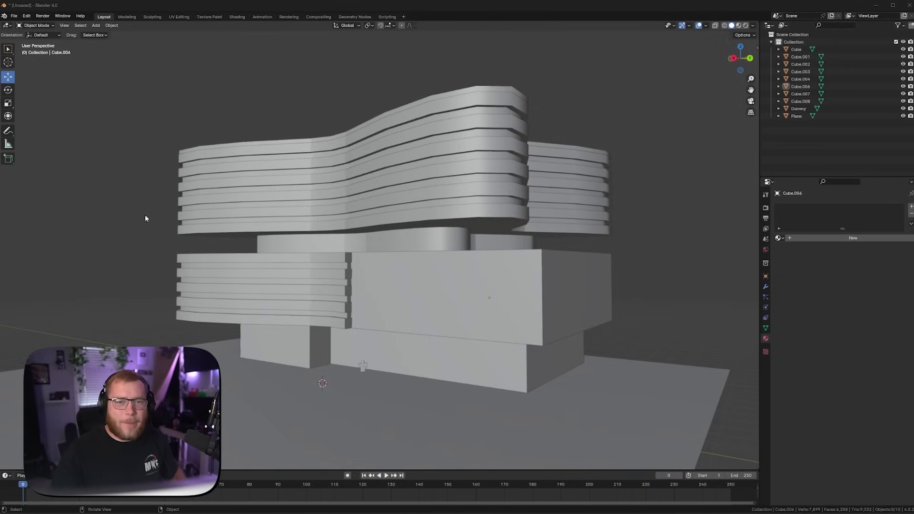
Open all the hospital parts and the ground plane for editing together and merge their duplicate vertices.
click(277, 260)
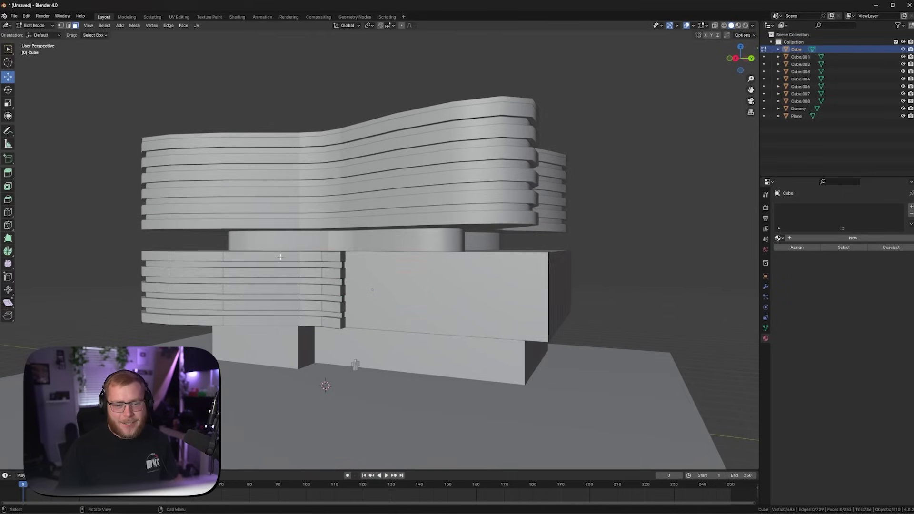
mouse_move(278, 260)
middle_down()
mouse_move(305, 284)
mouse_move(384, 258)
middle_up()
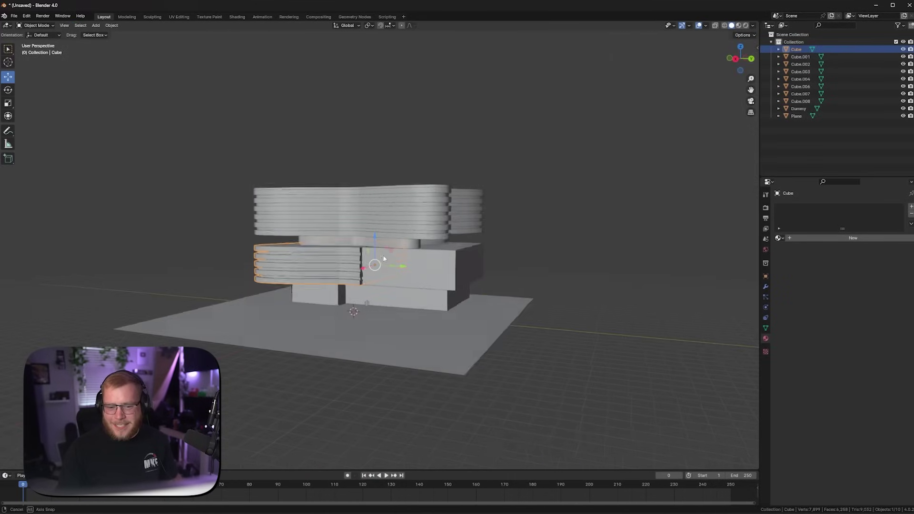
drag(484, 290, 484, 291)
key(Tab)
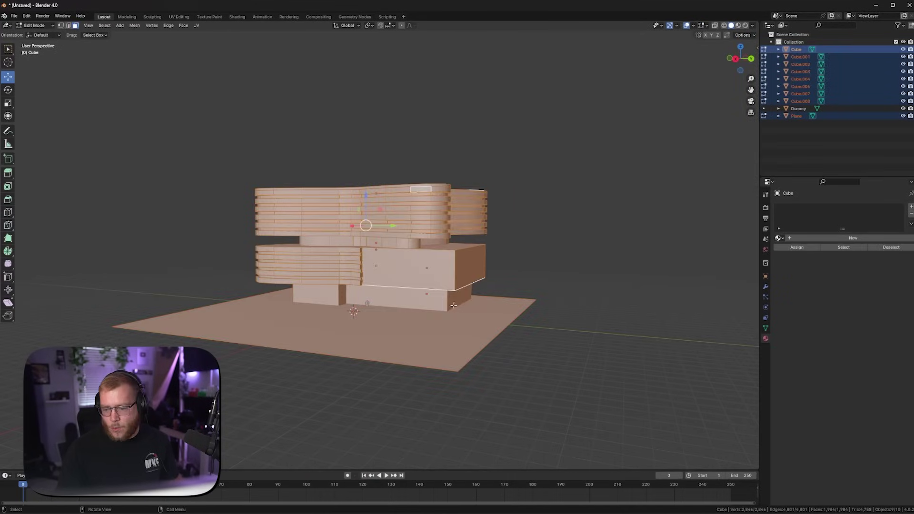
scroll(457, 278, up, 3)
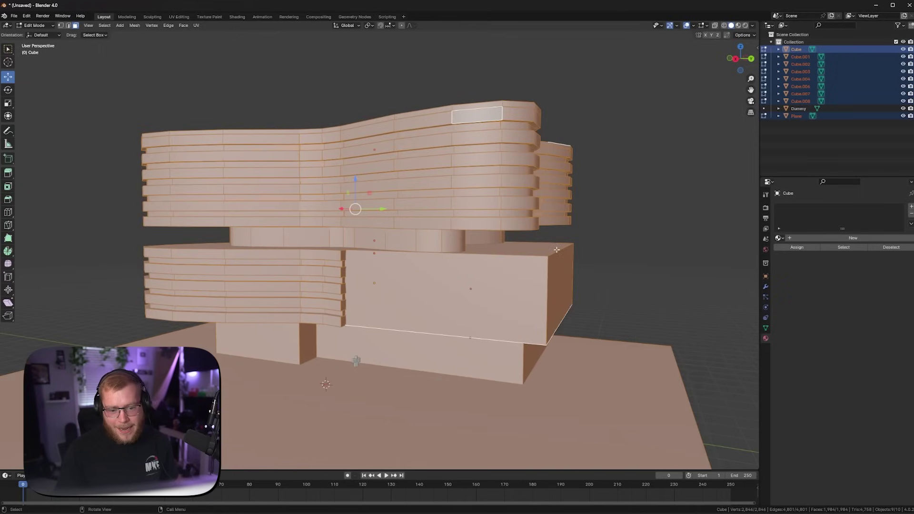
middle_drag(557, 250, 593, 167)
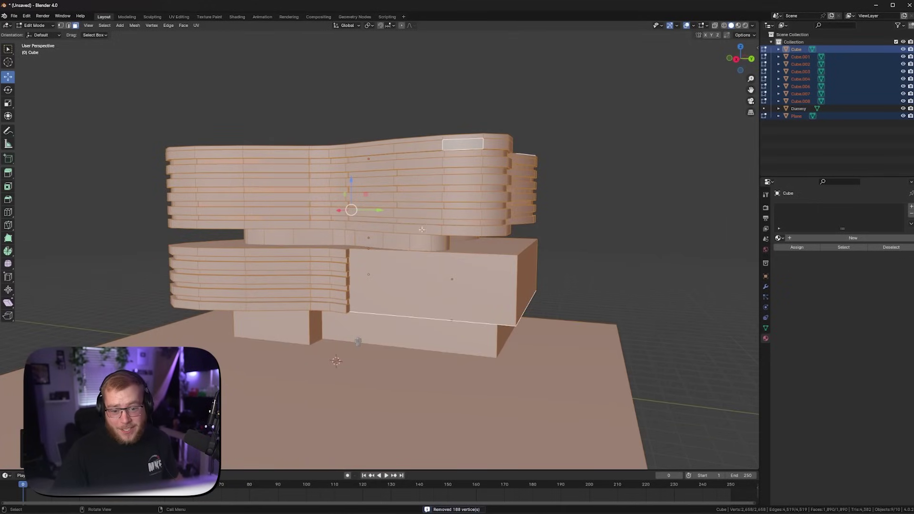
middle_drag(518, 206, 490, 258)
key(Tab)
Select all the hospital meshes without the ground plane and export them in FBX format.
scroll(490, 258, down, 2)
scroll(489, 258, up, 2)
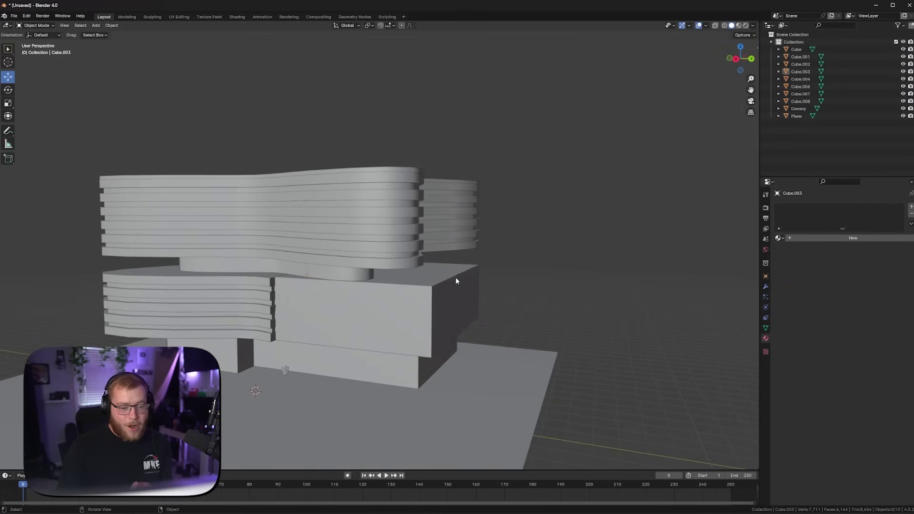
middle_drag(384, 308, 421, 310)
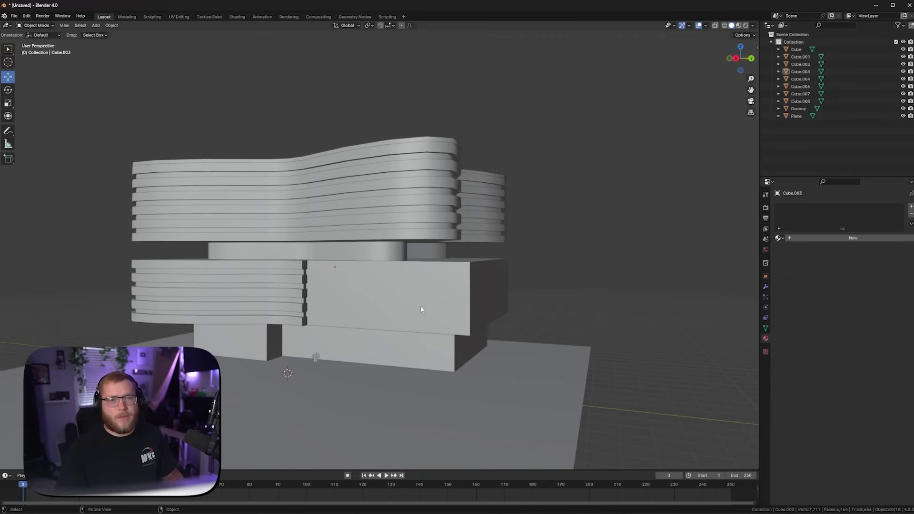
scroll(393, 280, down, 2)
mouse_move(403, 304)
middle_down()
mouse_move(395, 299)
mouse_move(397, 307)
mouse_move(427, 308)
mouse_move(386, 339)
mouse_move(384, 313)
mouse_move(391, 312)
middle_up()
click(397, 338)
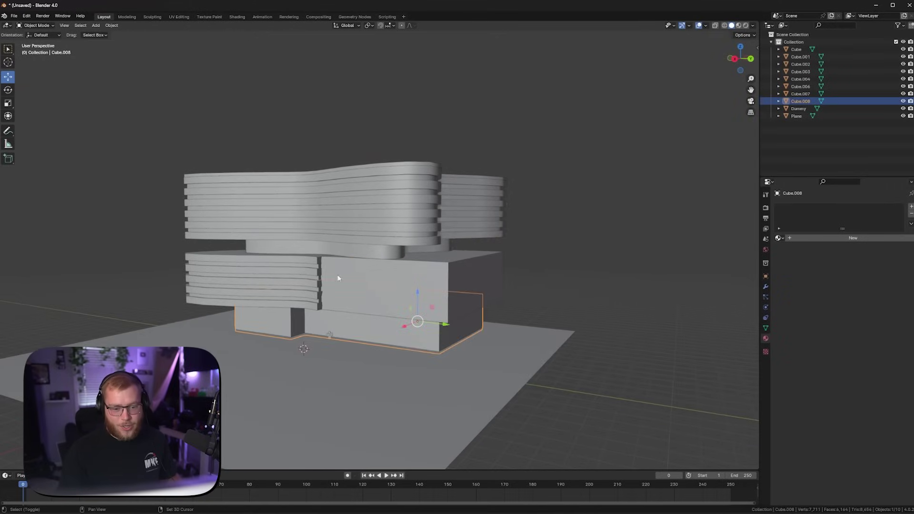
drag(177, 129, 460, 319)
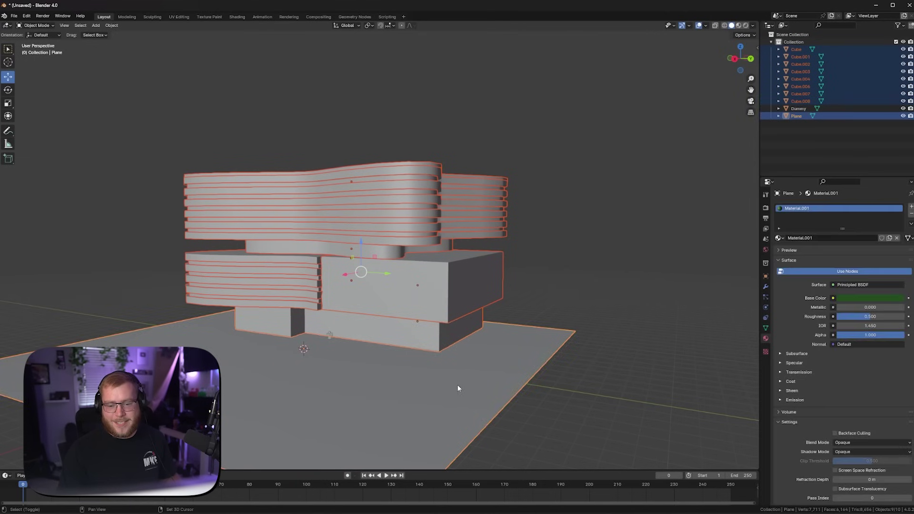
mouse_move(532, 386)
middle_down()
mouse_move(552, 352)
mouse_move(538, 376)
middle_up()
click(14, 16)
mouse_move(38, 130)
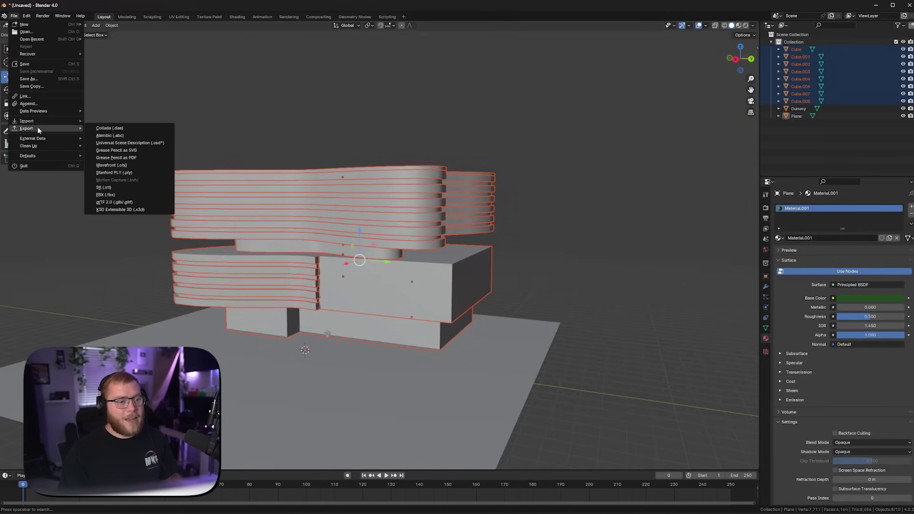
click(105, 194)
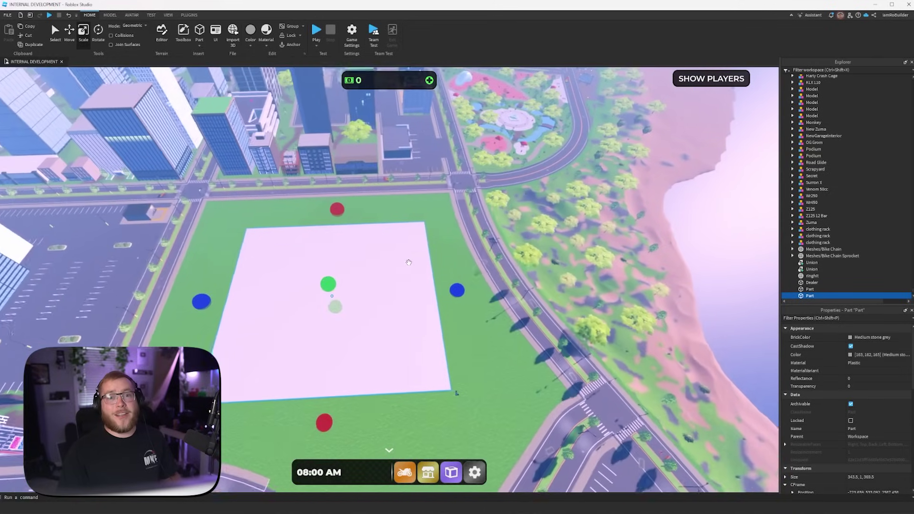
Switch to Roblox Studio and examine the flat placeholder part on the cleared lot from above and from ground level.
right_drag(411, 295, 408, 206)
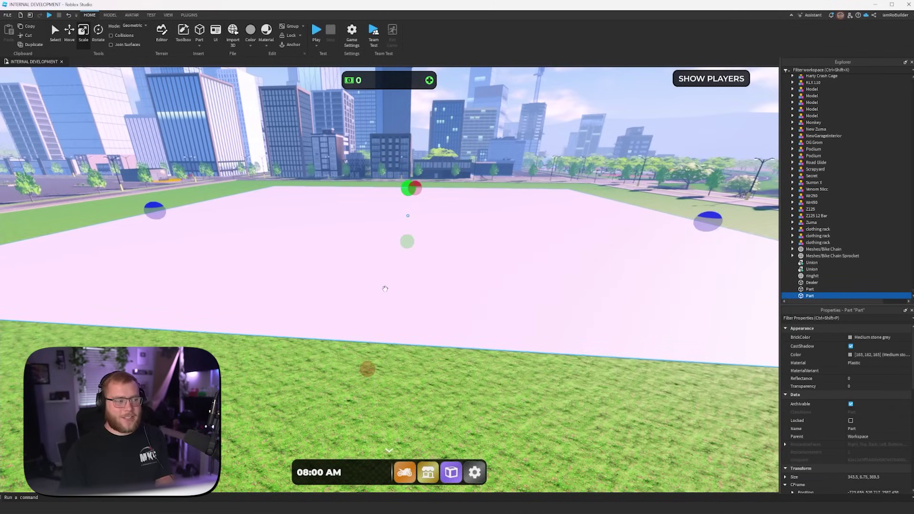
right_drag(379, 285, 417, 271)
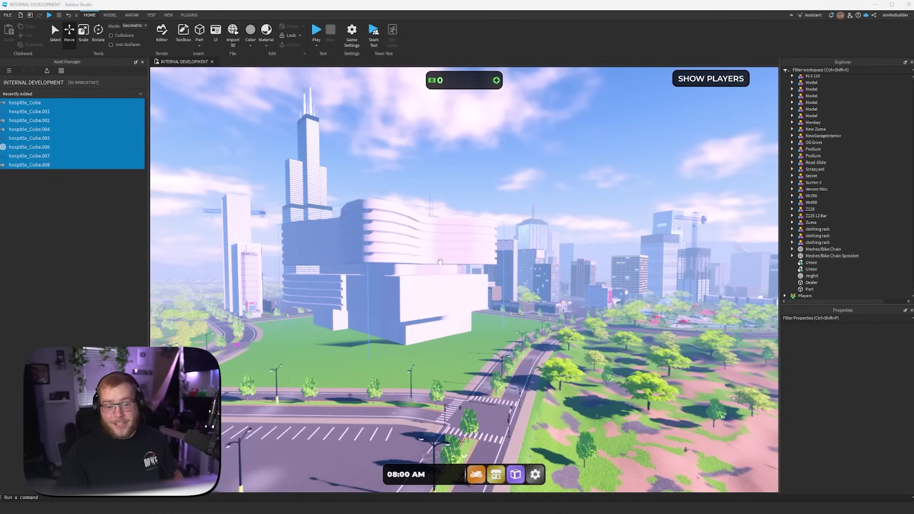
Select the imported Meshes/hospitle_Cube part and edit its BrickColor and material variant.
right_drag(441, 262, 509, 227)
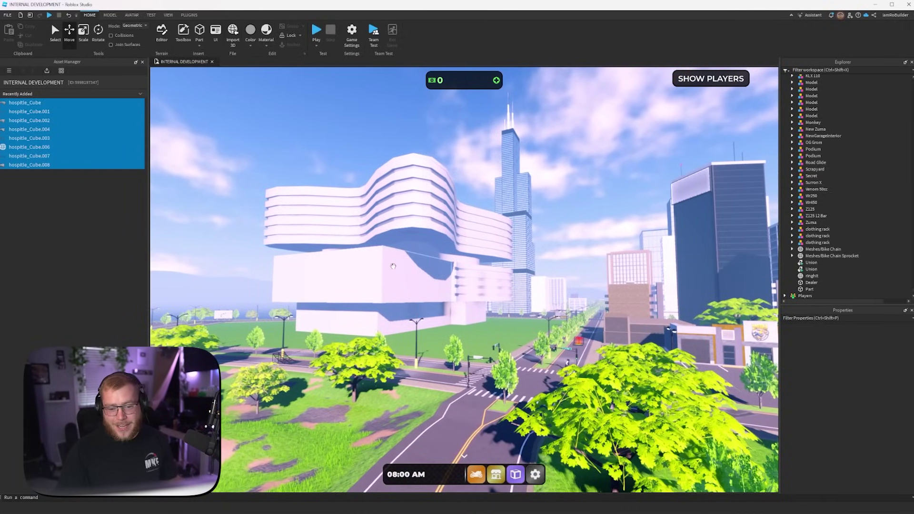
scroll(397, 268, up, 5)
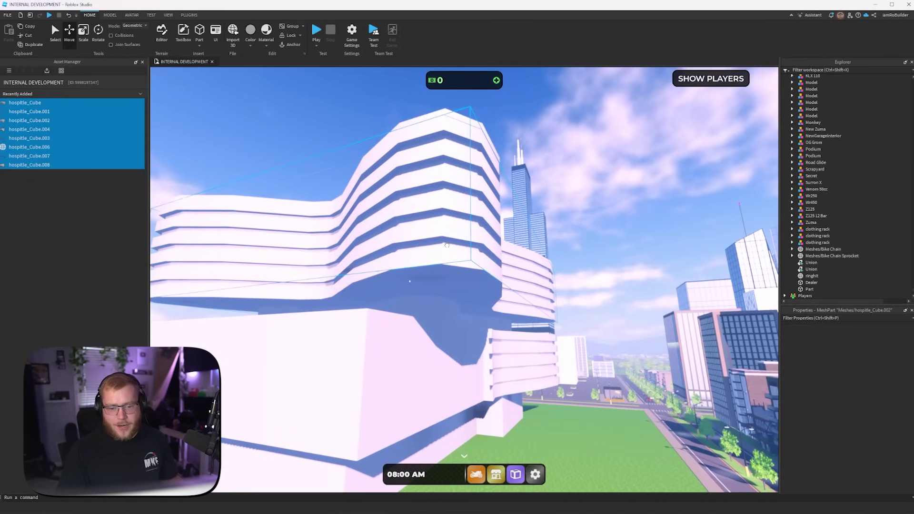
click(834, 122)
click(851, 337)
click(858, 381)
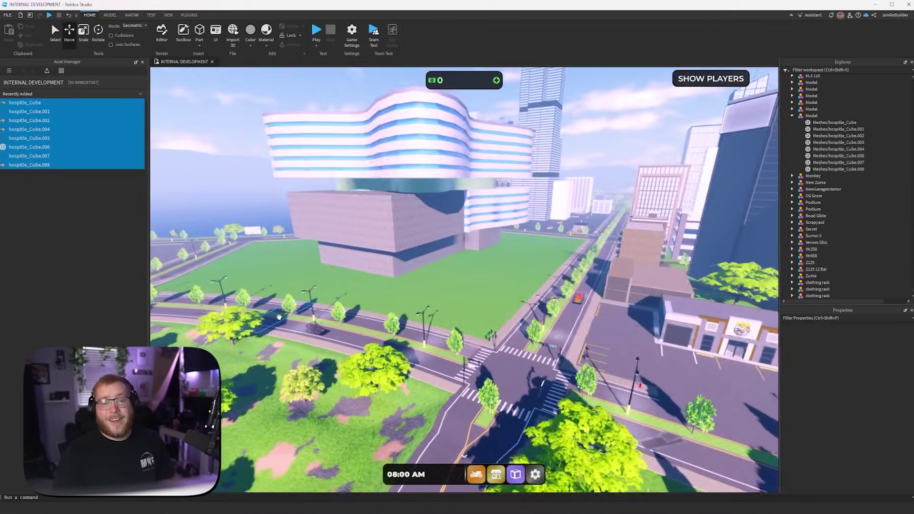
Examine how the coloured hospital fits the skyline and streets from the park side.
right_drag(280, 317, 283, 329)
key(w)
key(a)
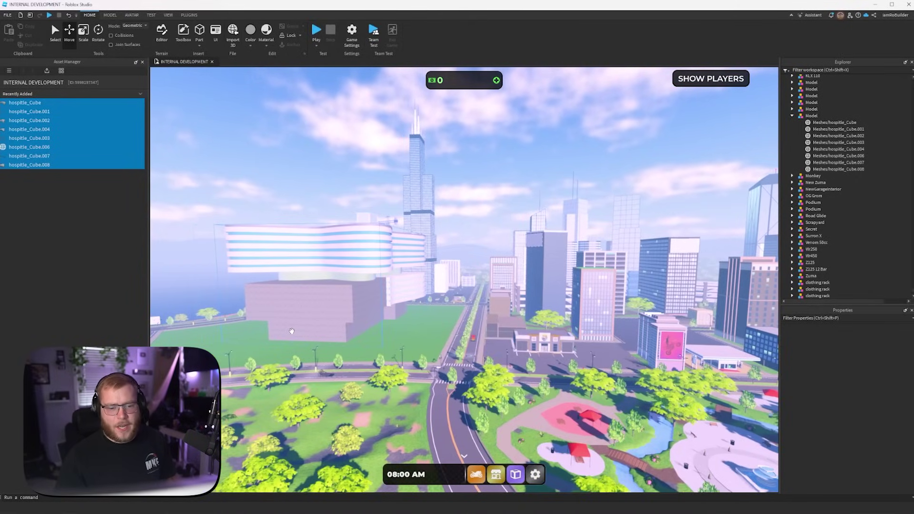
key(w)
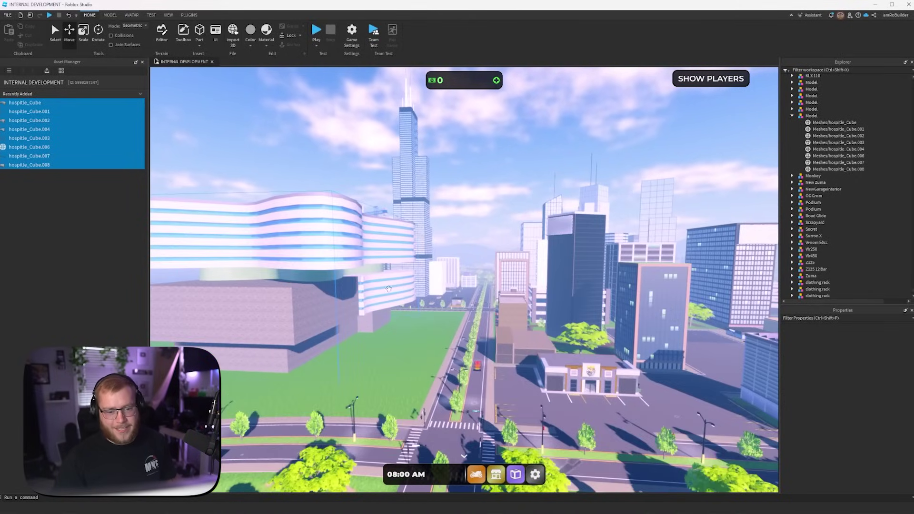
right_drag(432, 298, 467, 257)
Select the whole hospital model, rotate it to about 167° around its vertical axis and move it toward the parking lot.
click(474, 257)
key(f)
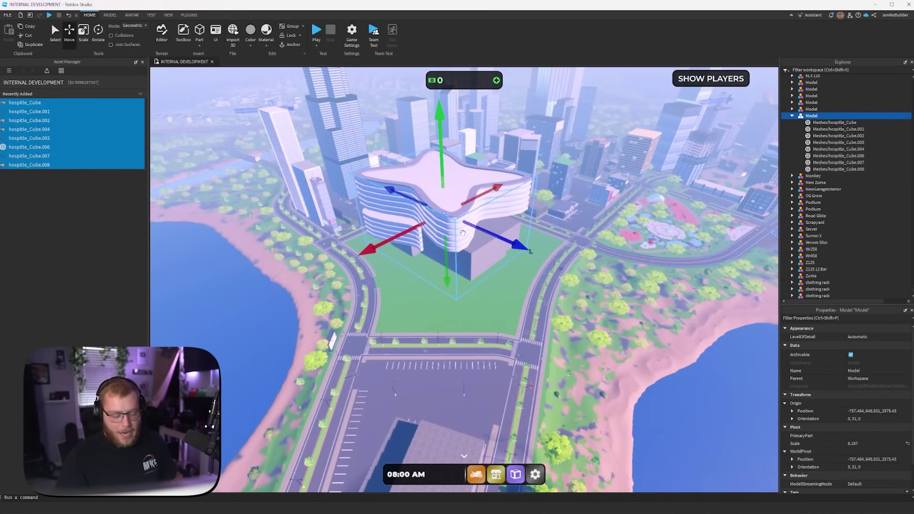
key(ctrl+r)
key(ctrl+r)
drag(462, 233, 458, 298)
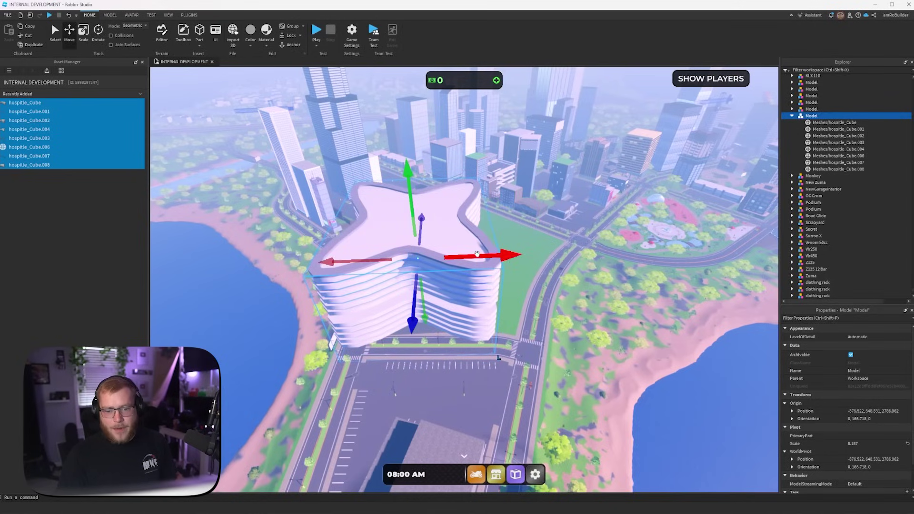
Shift the hospital model along its two horizontal axes to align it over the grass lot.
drag(478, 254, 505, 250)
drag(442, 309, 440, 329)
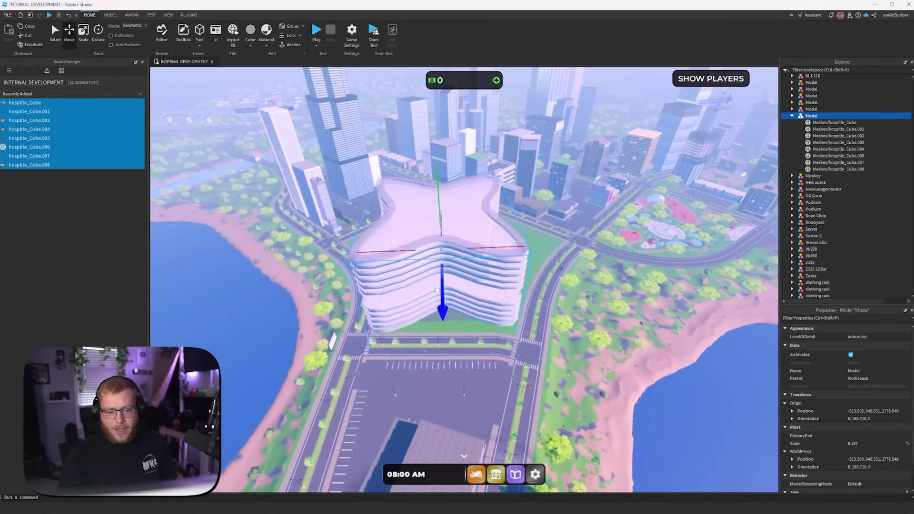
key(f)
scroll(605, 301, up, 3)
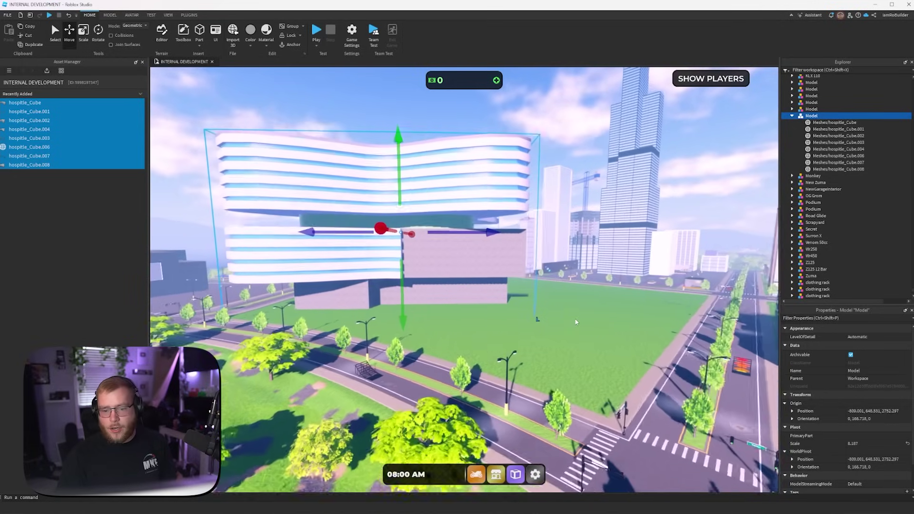
Fine-tune the hospital model's rotation to about 163° and adjust its position on the lot.
right_drag(506, 315, 461, 212)
drag(461, 213, 434, 155)
right_drag(435, 155, 453, 189)
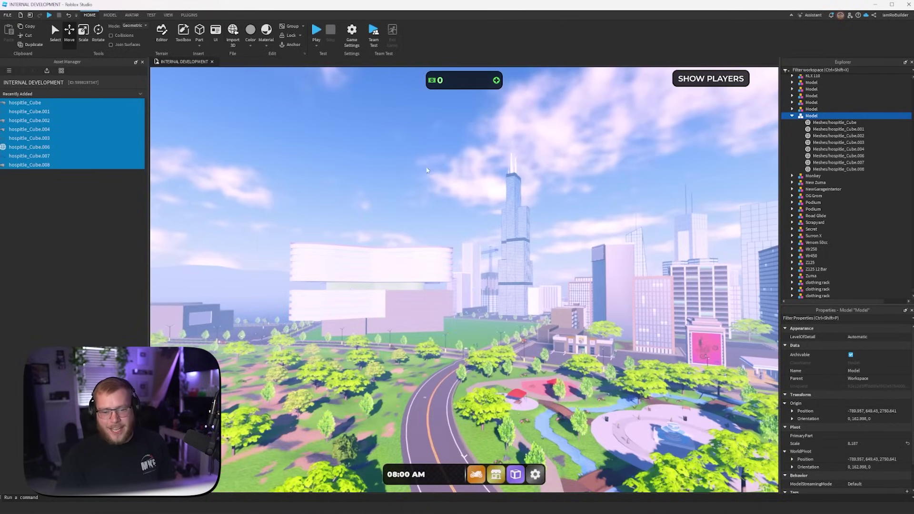
Deselect the hospital and examine its new placement from the park road and the street intersection.
click(453, 189)
key(w)
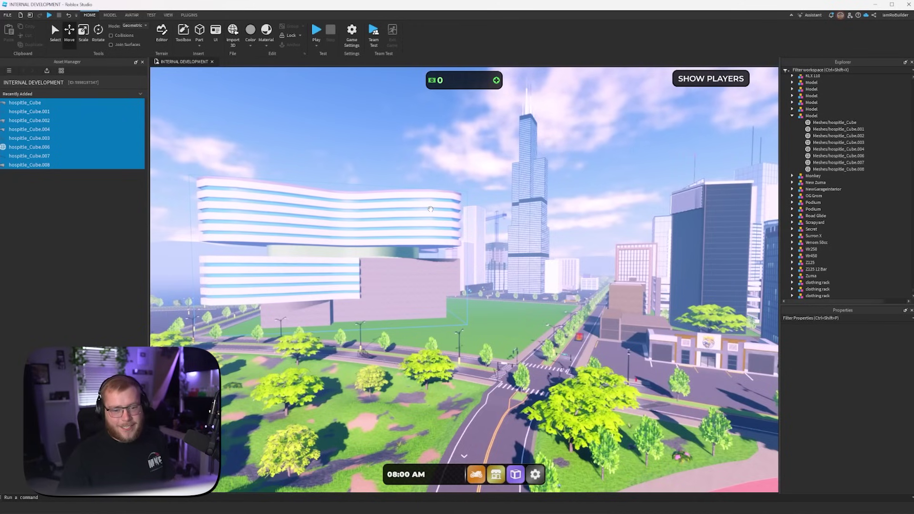
key(w)
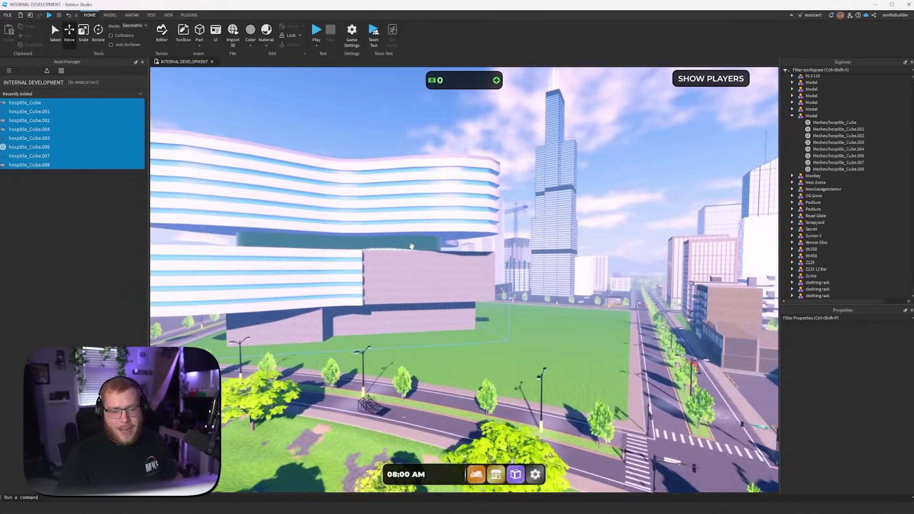
key(s)
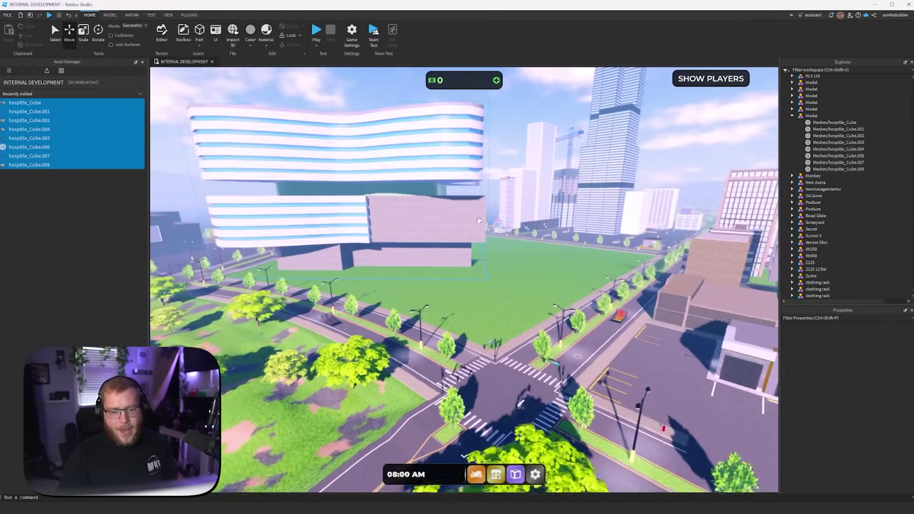
mouse_move(480, 220)
right_down()
mouse_move(479, 228)
mouse_move(482, 209)
right_up()
Give the hospital's curved white bands the Racing_Corrugated_Metal_a material, trying other metal, ceramic and plastic materials along the way.
click(423, 160)
key(ctrl+z)
key(f)
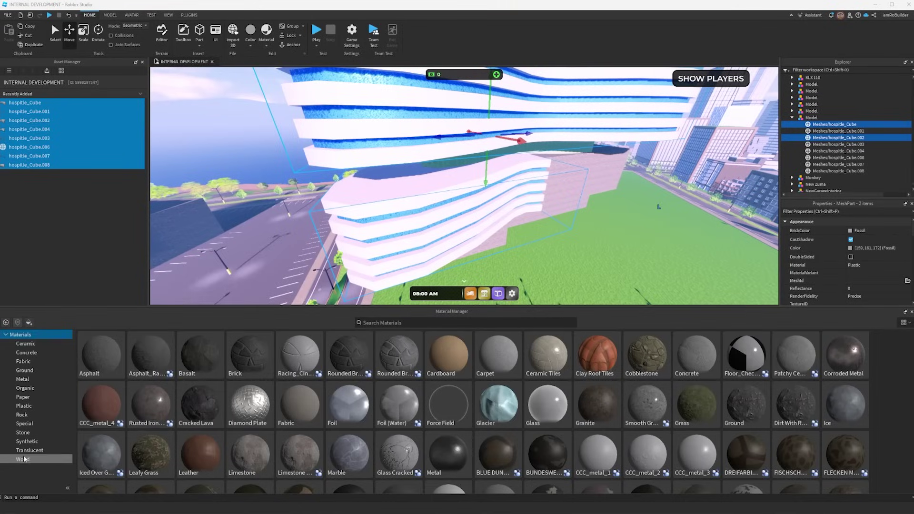
click(22, 379)
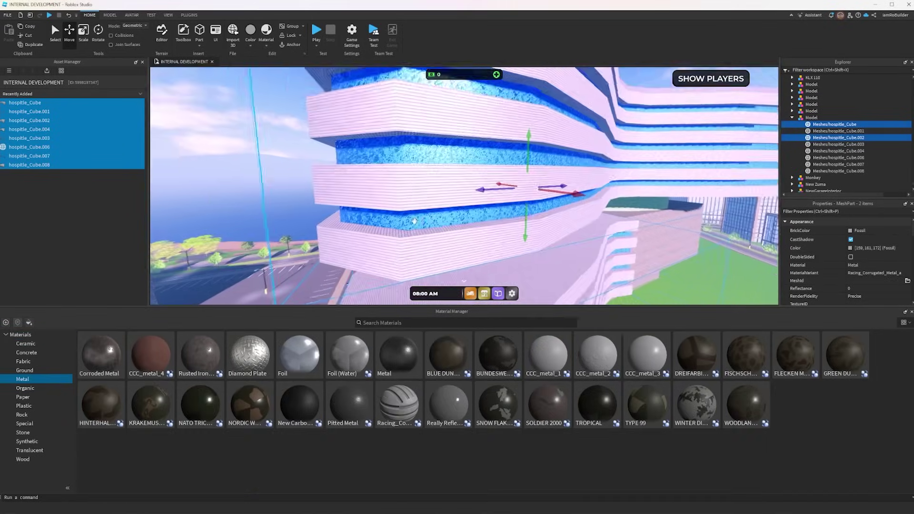
click(26, 344)
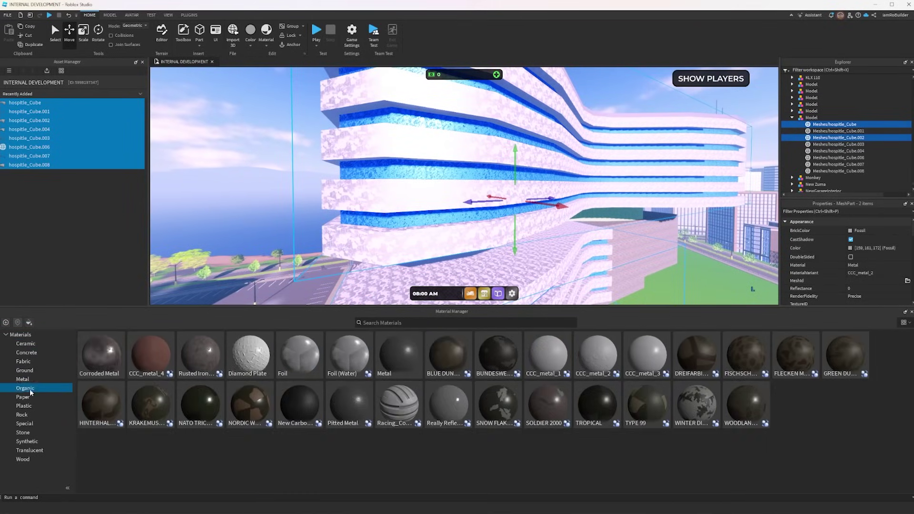
click(24, 406)
click(23, 379)
click(399, 405)
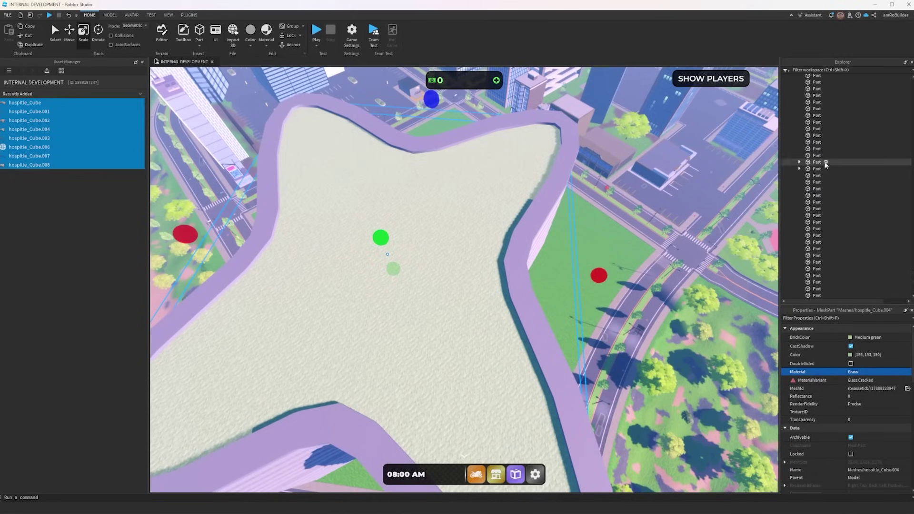
Duplicate and resize copies of the hospitle_Cube.006 slab to frame the protruding block's roof and side walls, using the Racing_CinderBricks_a variant.
click(449, 310)
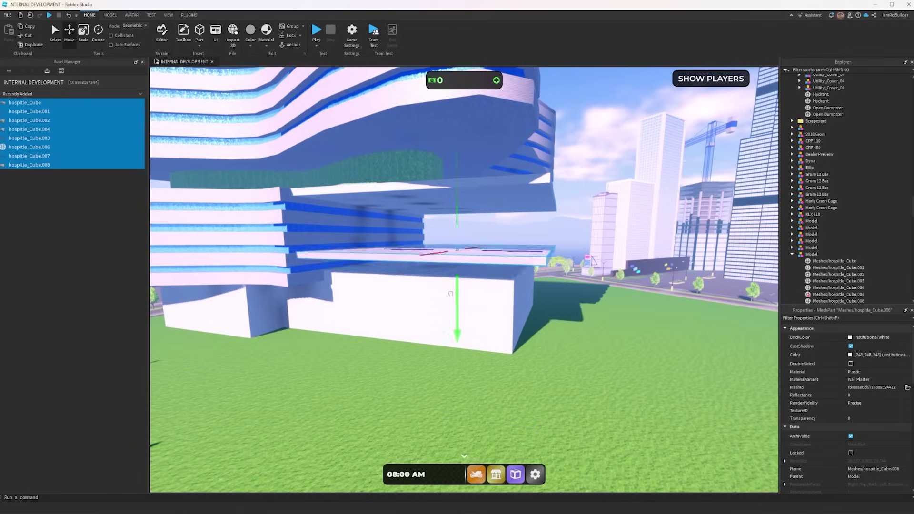
scroll(315, 269, up, 5)
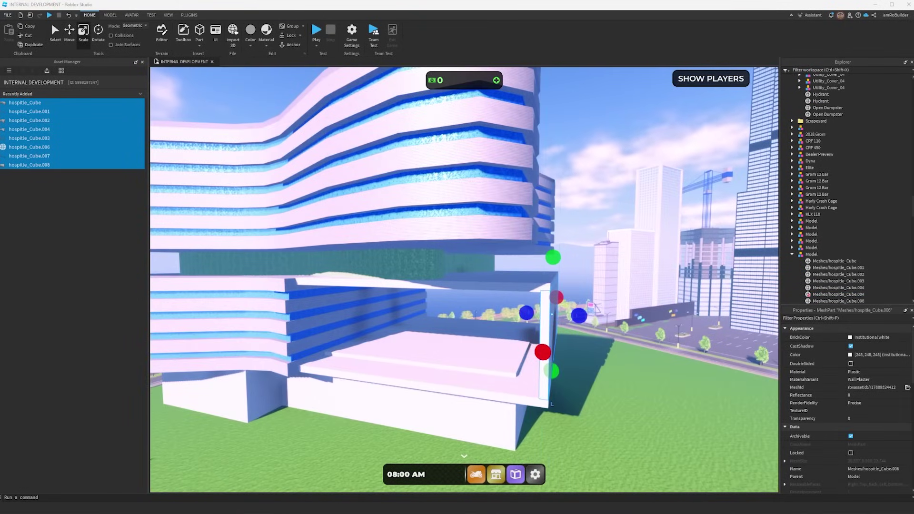
click(528, 398)
scroll(504, 226, up, 5)
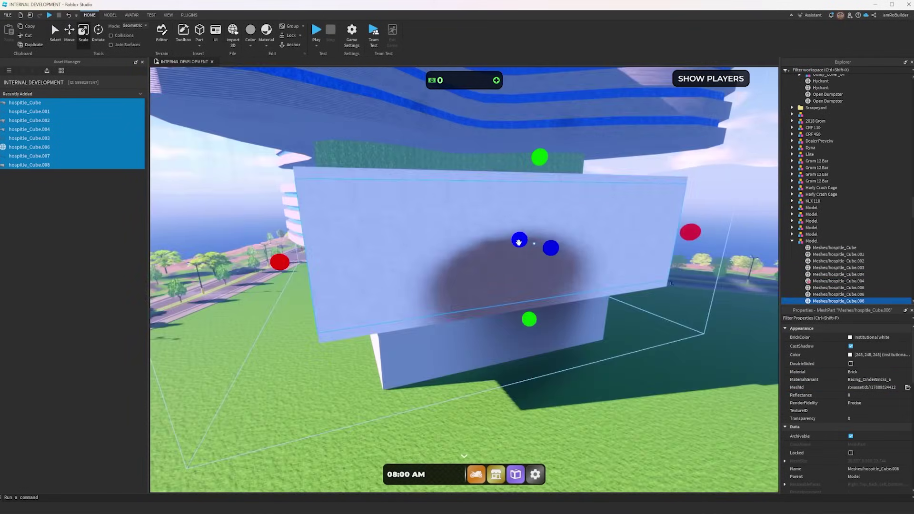
right_drag(504, 226, 457, 267)
click(110, 15)
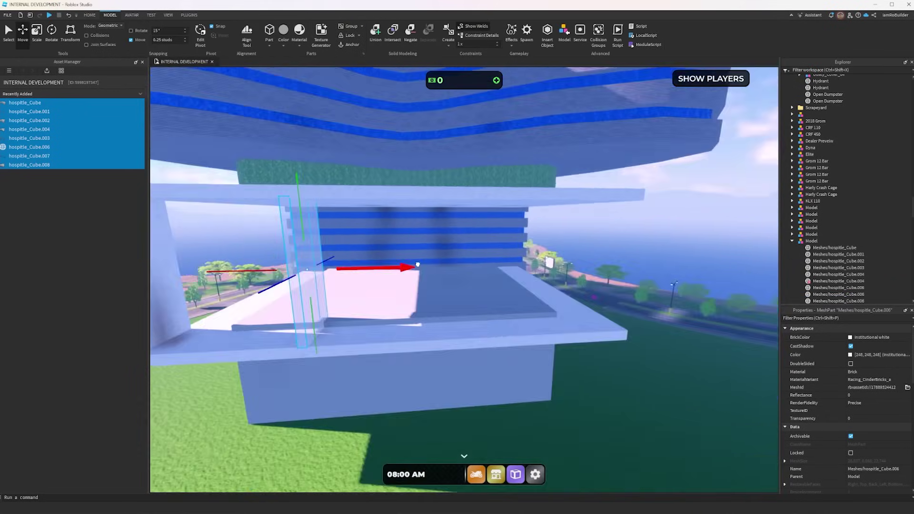
right_drag(505, 295, 524, 311)
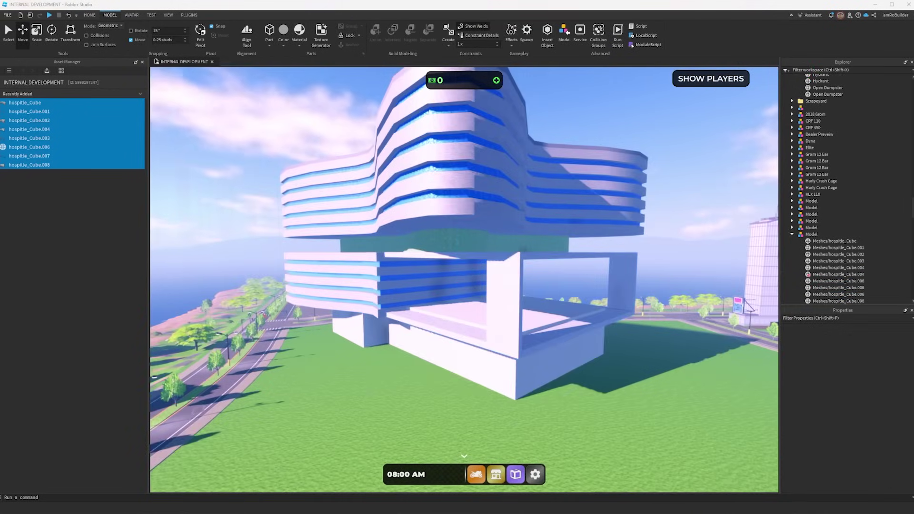
Resize a Fossil-colored slab copy and stack duplicates as horizontal floors inside the protruding block's frame.
click(37, 31)
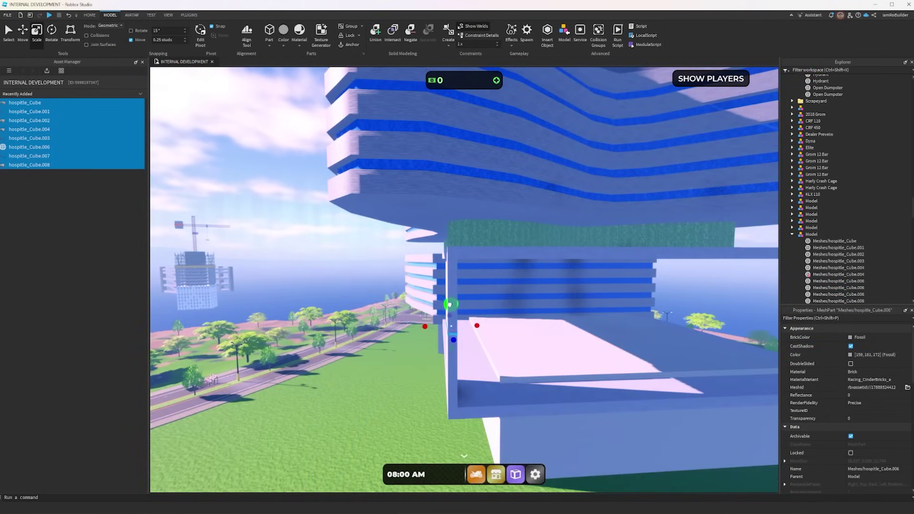
right_drag(450, 305, 492, 210)
key(ctrl+2)
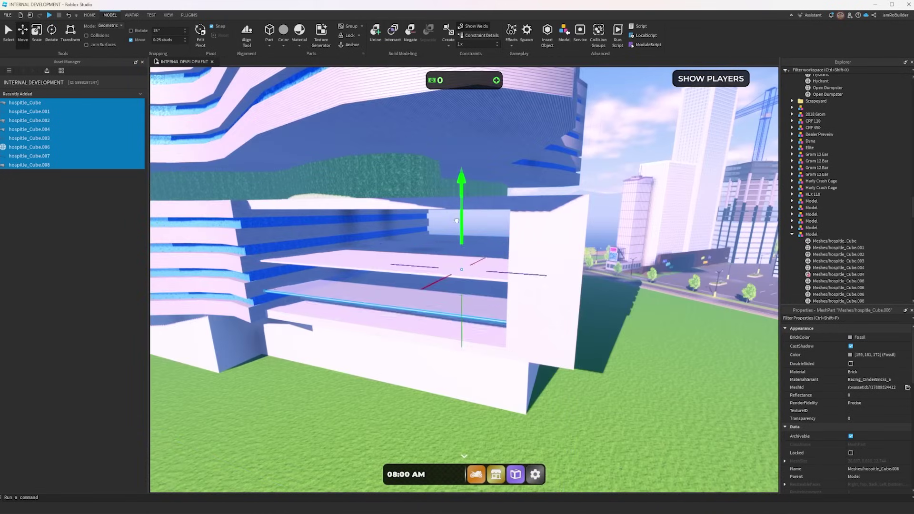
Fill the open sides of the framed block with Steel blue panels using the Glass Cracked material variant.
key(ctrl+3)
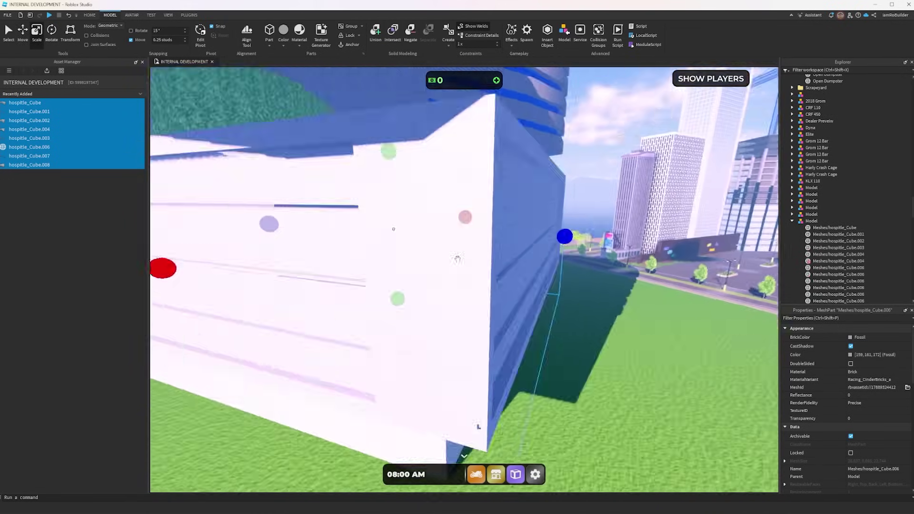
click(838, 241)
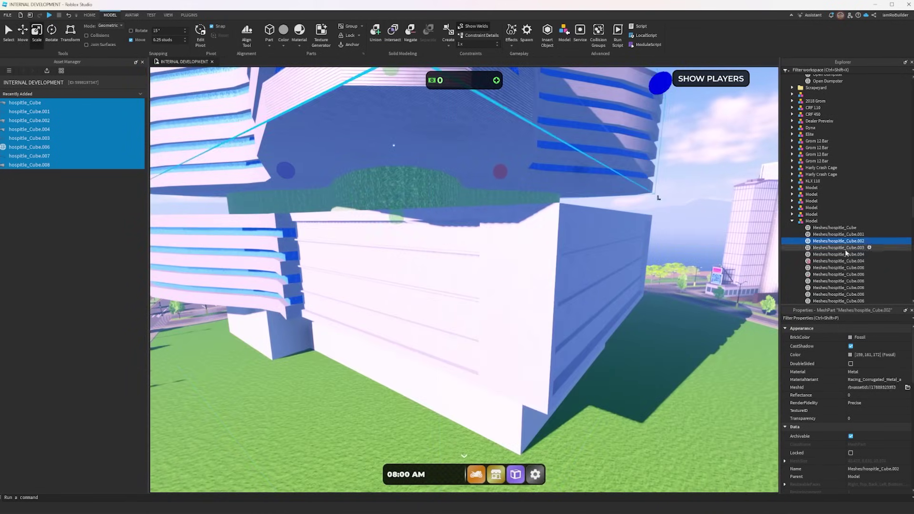
click(458, 271)
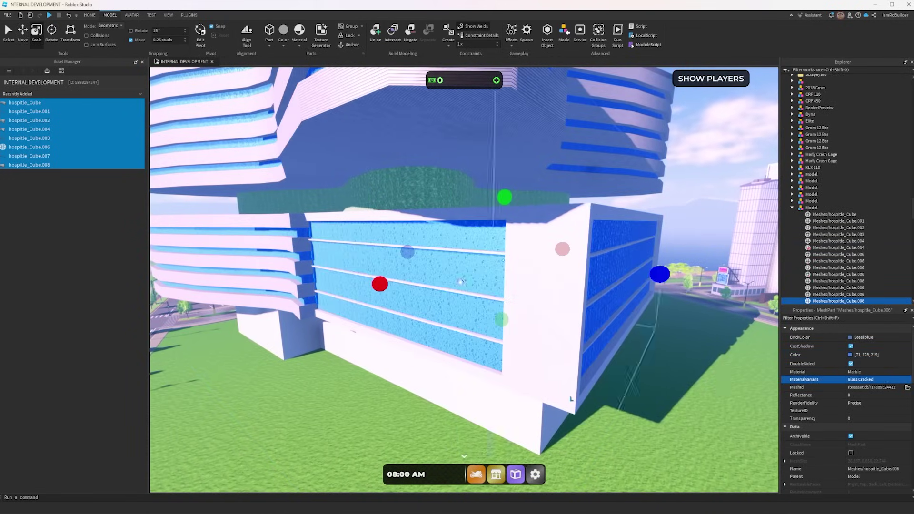
Add a red 3D text sign reading "MBL+" near the top of the block's blank corner wall.
click(189, 14)
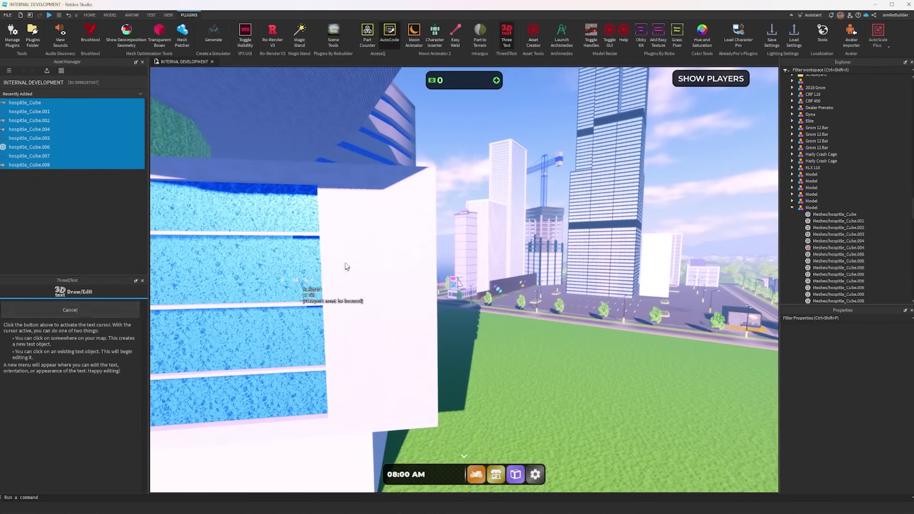
click(372, 191)
click(377, 224)
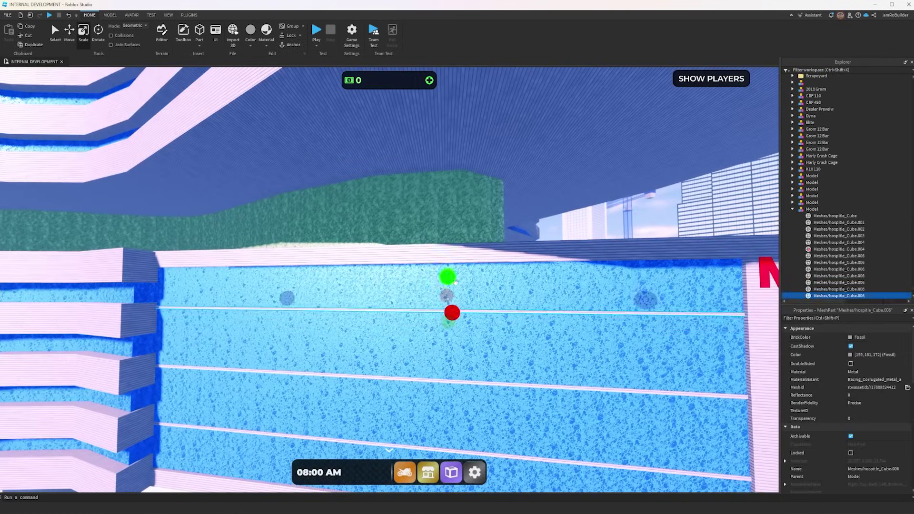
Color the window divider Smoky grey and space copies across the glass facade using a 20-stud move increment.
click(862, 337)
click(844, 471)
key(ctrl+2)
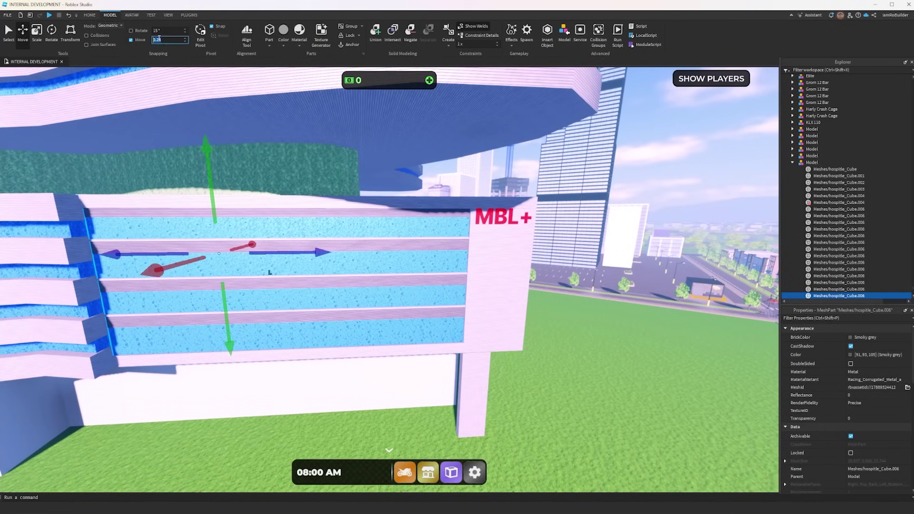
text(20)
key(Return)
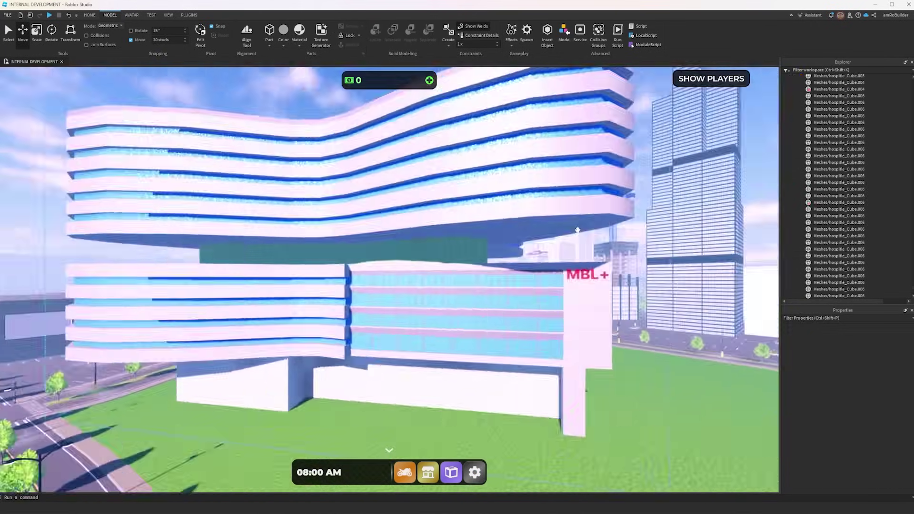
click(301, 34)
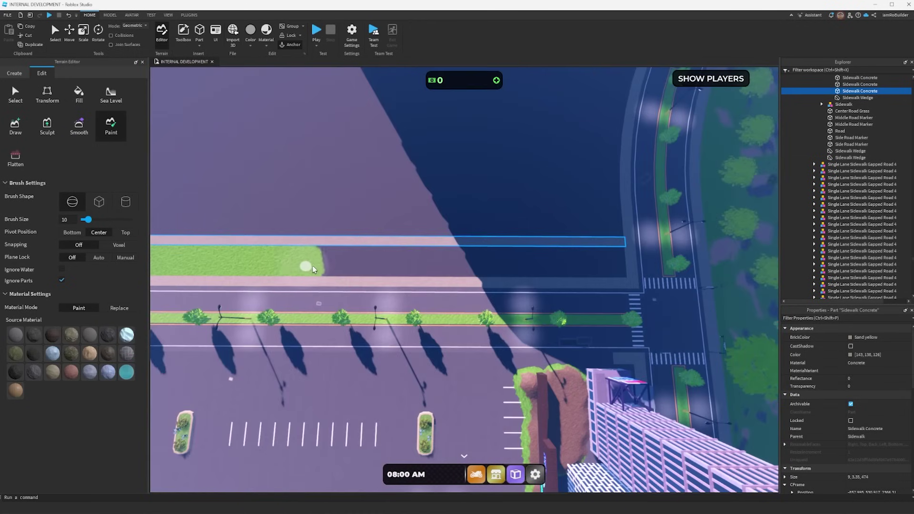
Paint grass terrain along the strips between the sidewalks and set the terrain's Asphalt color to [19, 19, 27].
drag(313, 270, 604, 265)
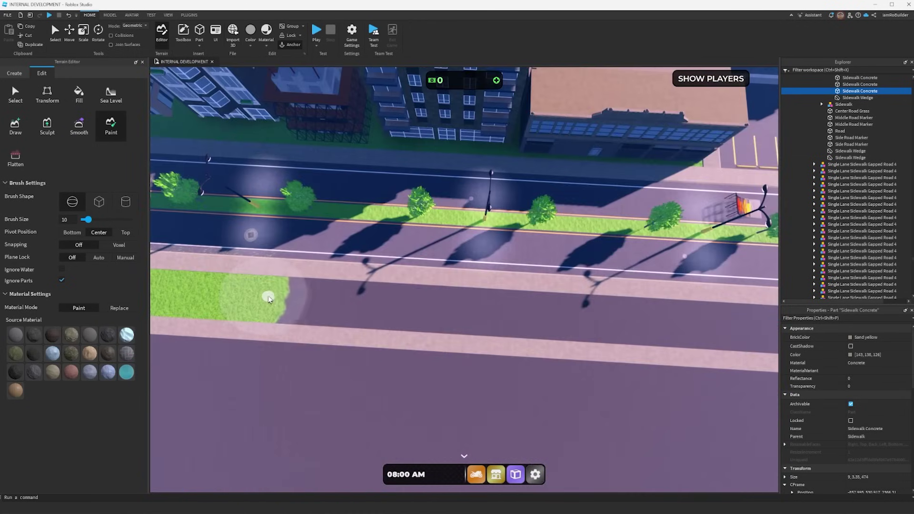
drag(265, 296, 632, 313)
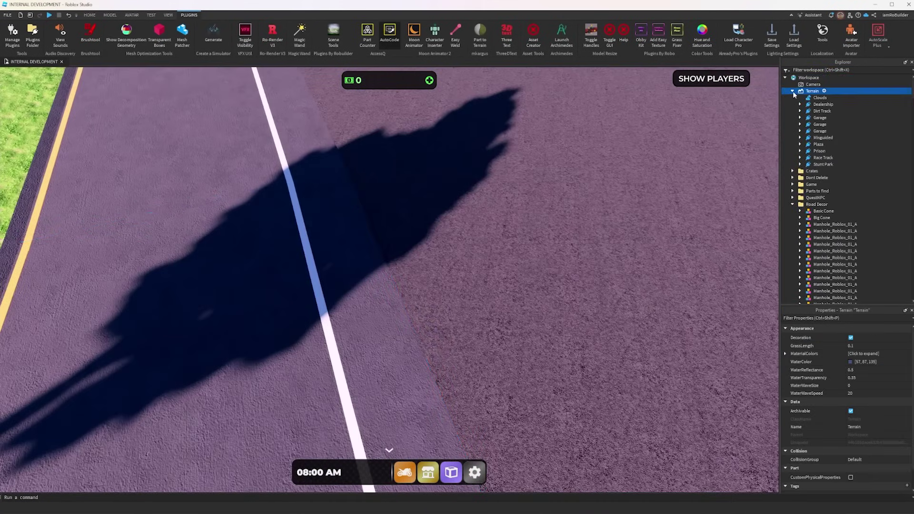
click(851, 362)
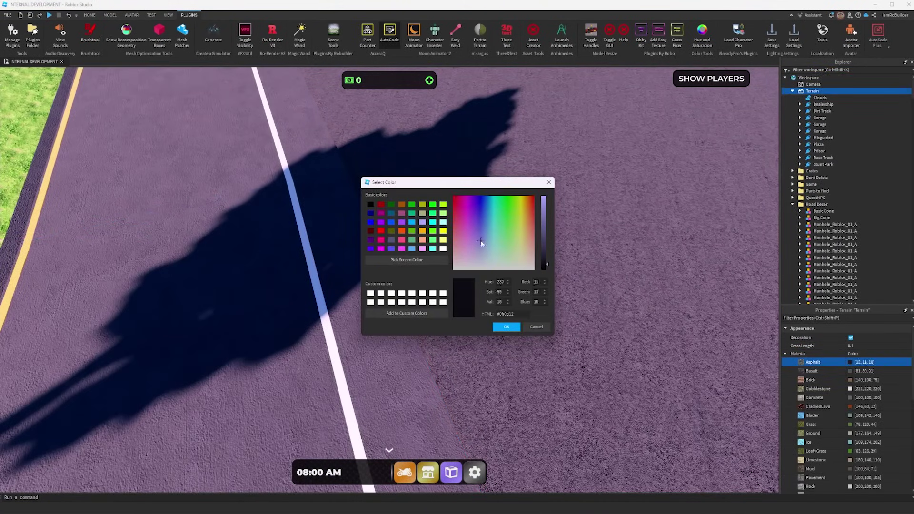
click(506, 326)
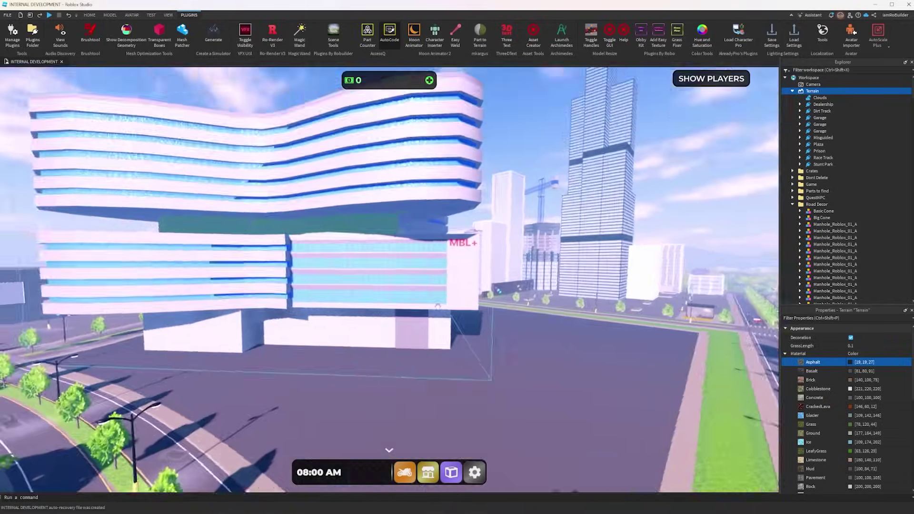
Add a Smoky grey support pillar beneath the hospital's overhang and give it the Metal material.
click(205, 54)
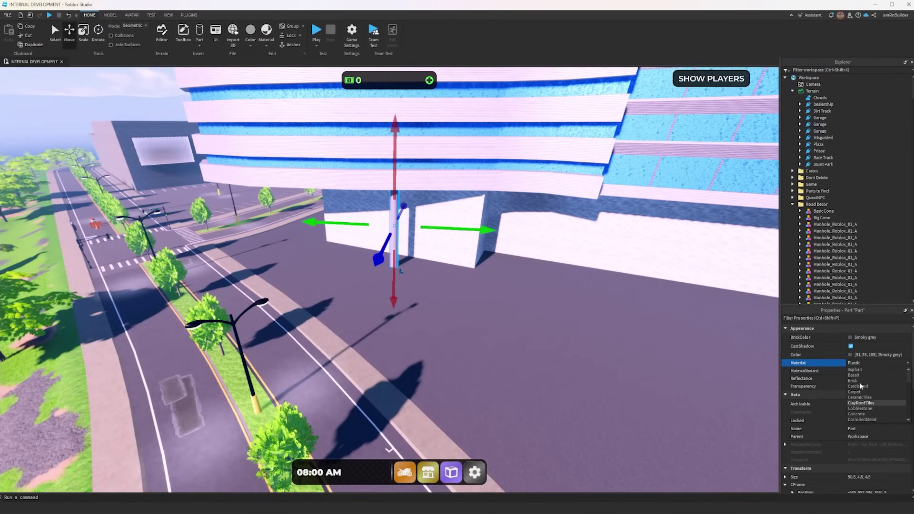
scroll(861, 386, down, 3)
click(861, 387)
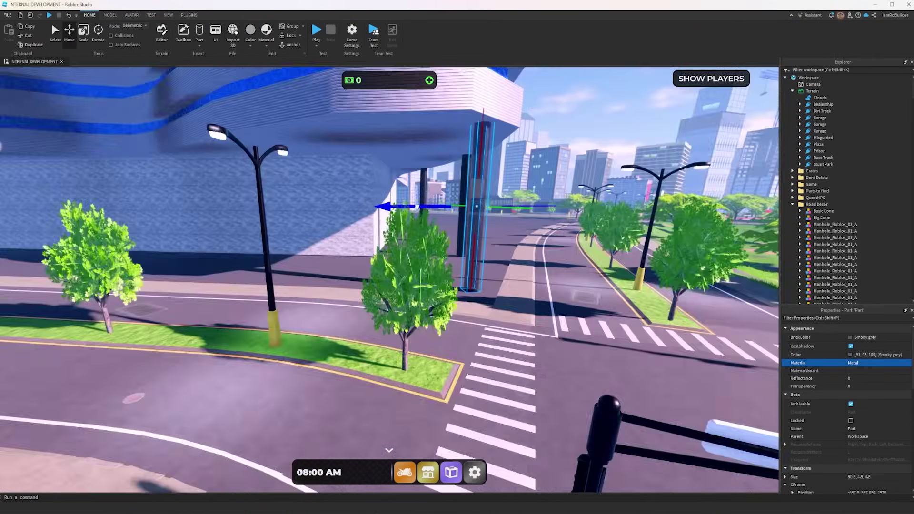
Duplicate the metal pillar, align the copies with the building's angle and distribute them under the overhanging edges.
right_drag(417, 206, 377, 241)
key(ctrl+4)
drag(376, 241, 350, 238)
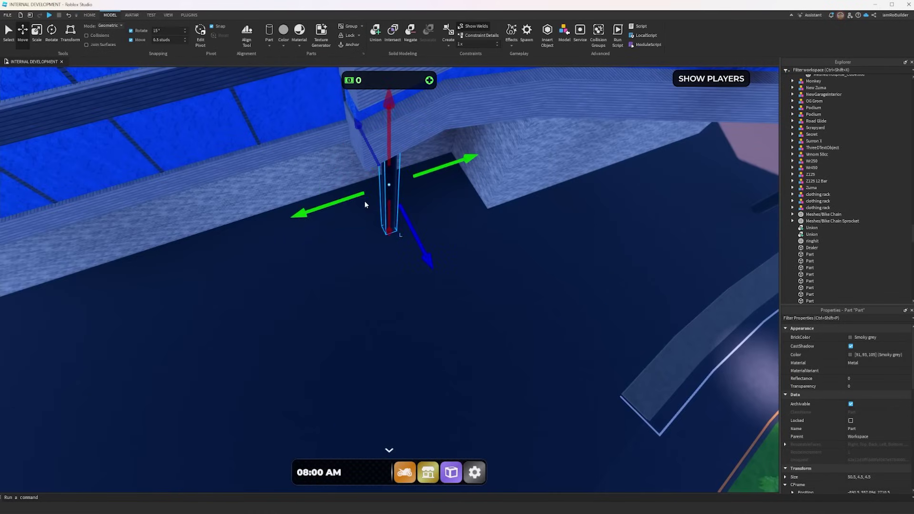
right_drag(366, 204, 387, 314)
scroll(353, 296, down, 5)
ctrl+click(204, 278)
scroll(387, 313, down, 5)
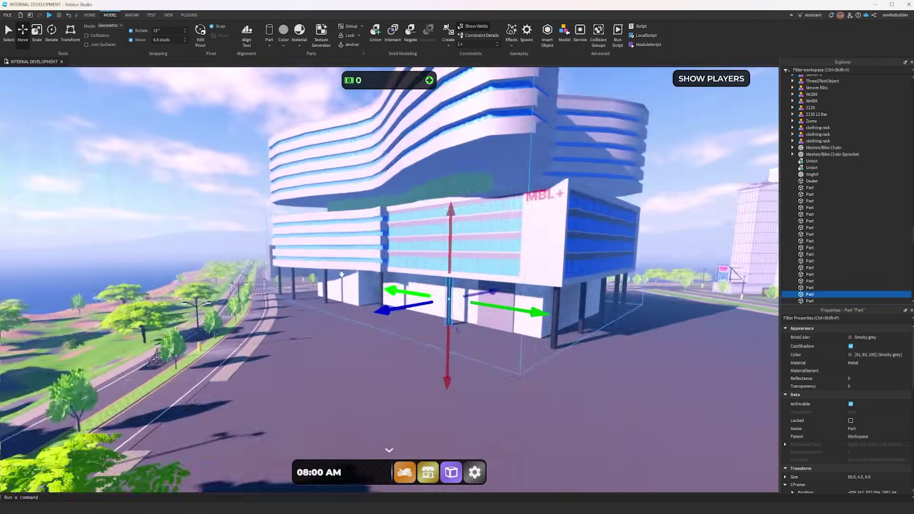
Copy a hospital panel and stretch it into a ground slab beneath the pillars around the building's base.
click(197, 228)
key(ctrl+3)
right_drag(197, 228, 197, 228)
scroll(382, 241, up, 10)
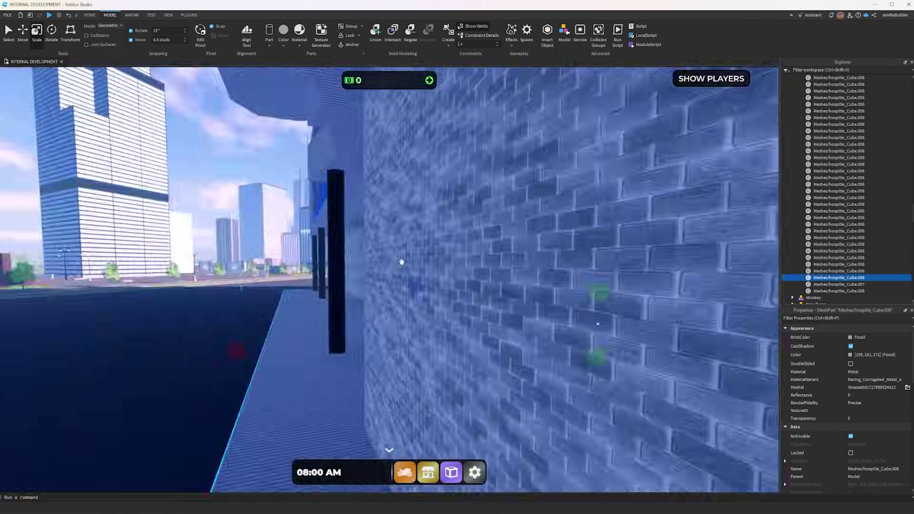
click(910, 381)
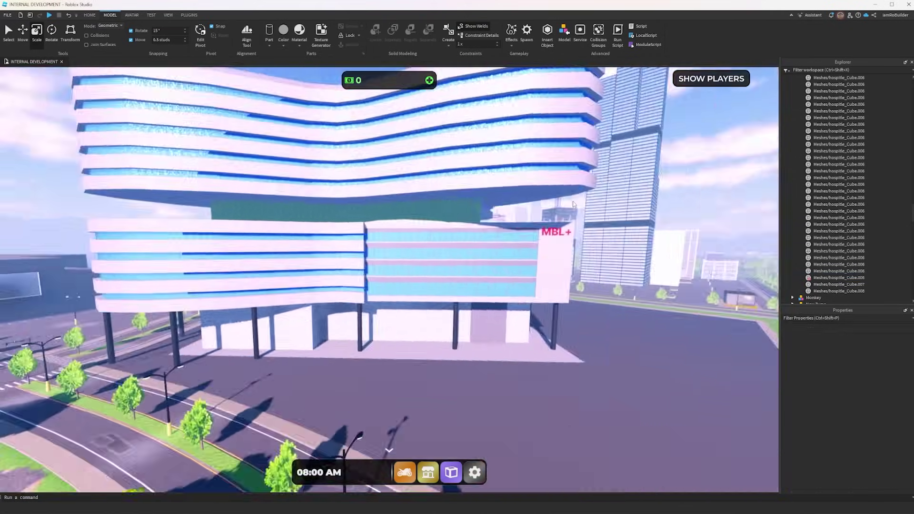
Select the two ground slabs, color them Dark grey and apply the Pavement material.
click(574, 204)
right_drag(357, 334, 356, 334)
click(299, 33)
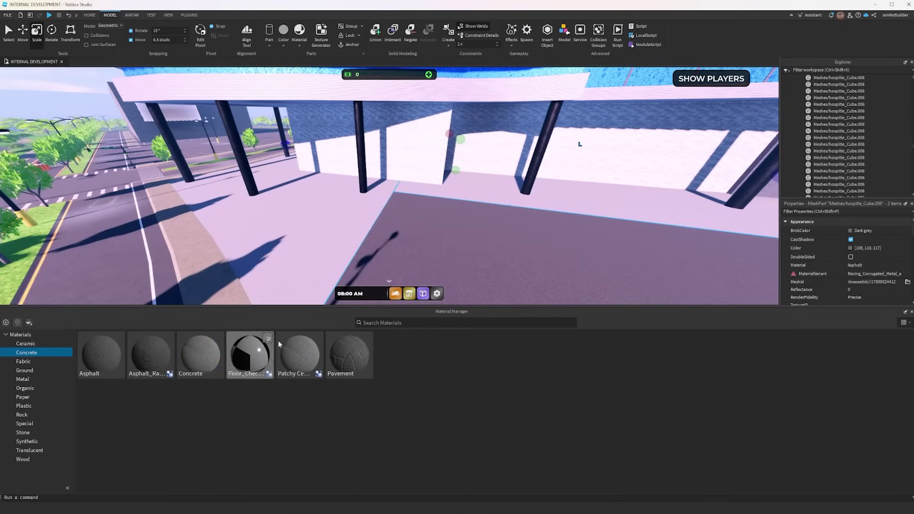
click(317, 338)
click(23, 424)
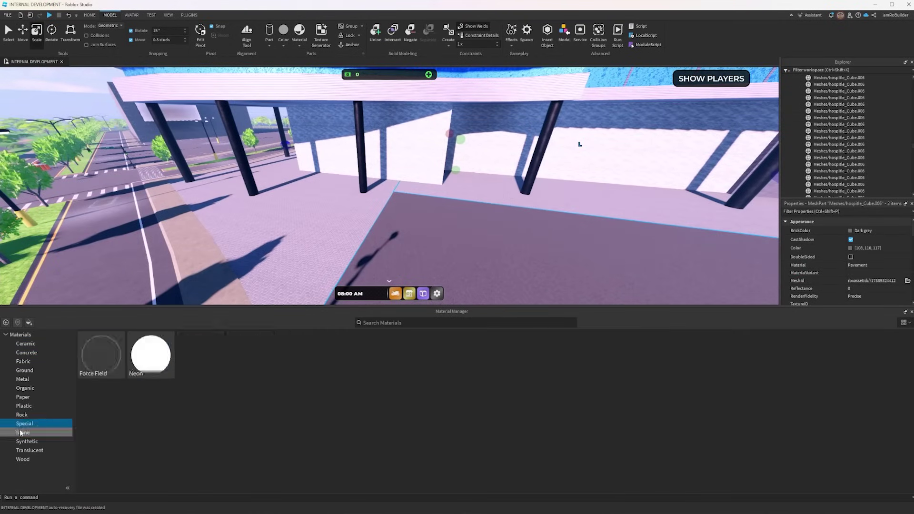
click(911, 313)
Duplicate the ground slab and resize the copies into walkway strips enclosing a driveway in front of the hospital entrance.
click(189, 15)
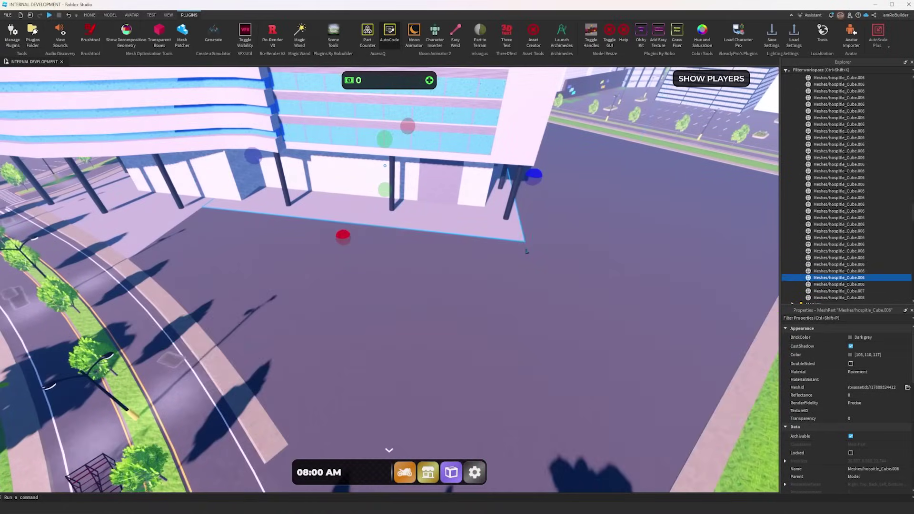
click(373, 275)
key(ctrl+d)
right_drag(373, 275, 386, 297)
key(ctrl+d)
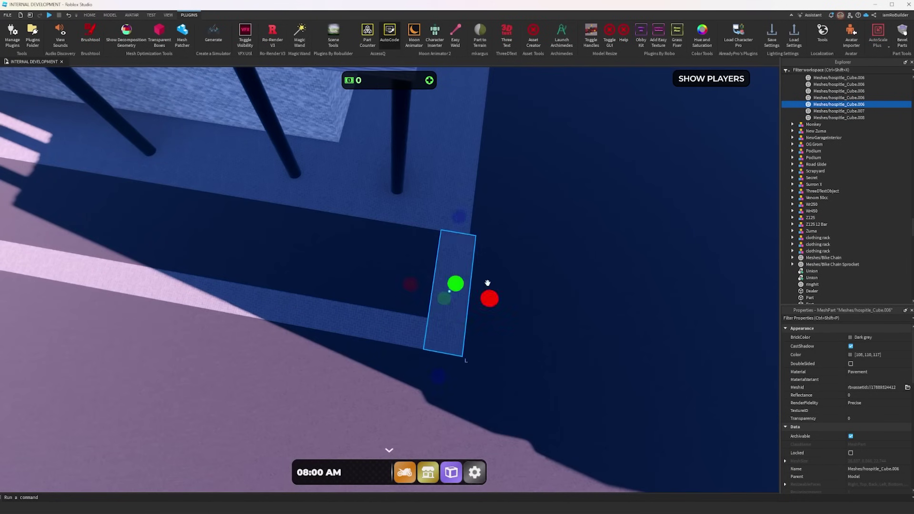
Select the five walkway slabs and replace their Floor Pebbles 01 texture with a lighter paving material.
right_drag(488, 283, 560, 316)
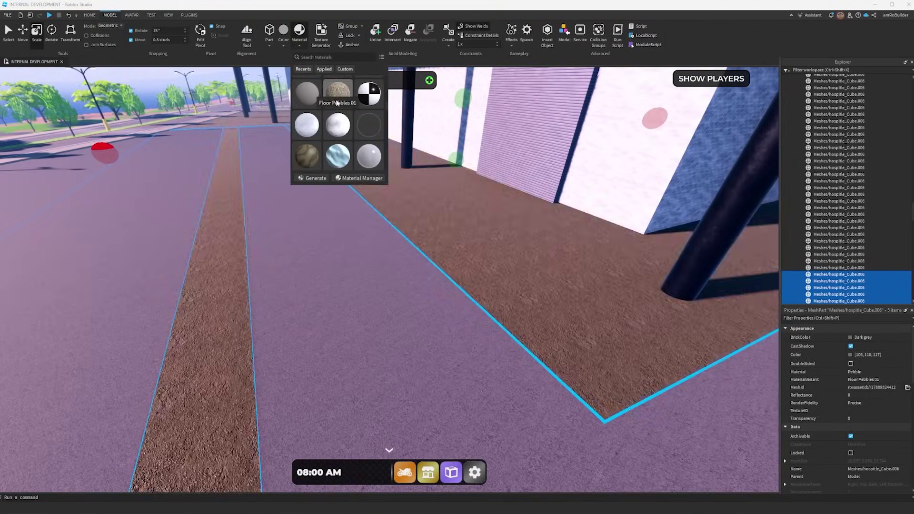
scroll(341, 124, down, 5)
click(340, 124)
right_drag(340, 124, 385, 224)
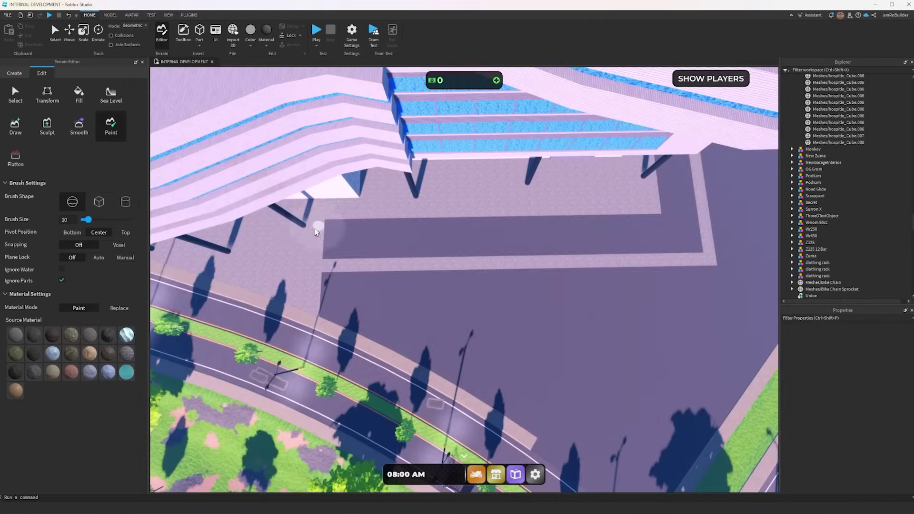
Paint grass terrain over the bare strip enclosed by the walkways in front of the hospital.
drag(329, 236, 625, 233)
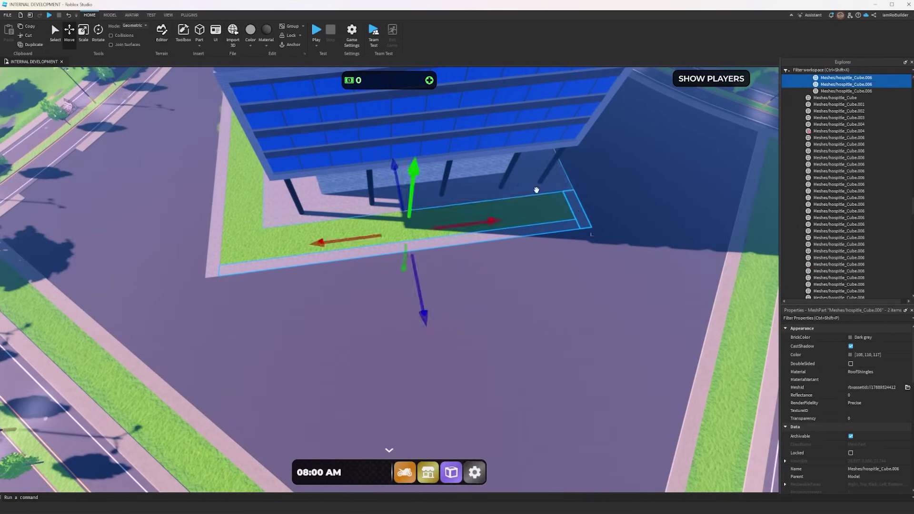
click(677, 33)
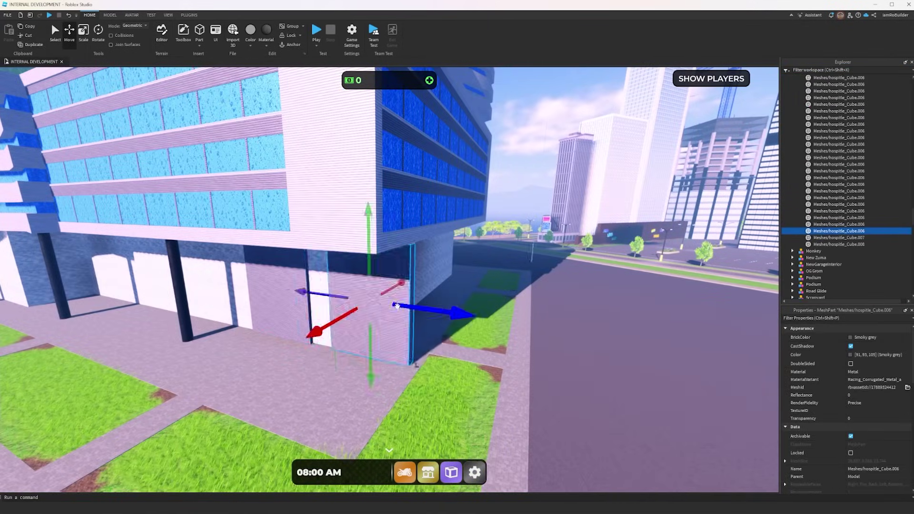
Stretch the Smoky grey corrugated metal panel along the hospital's ground-floor side wall and duplicate it.
key(ctrl+3)
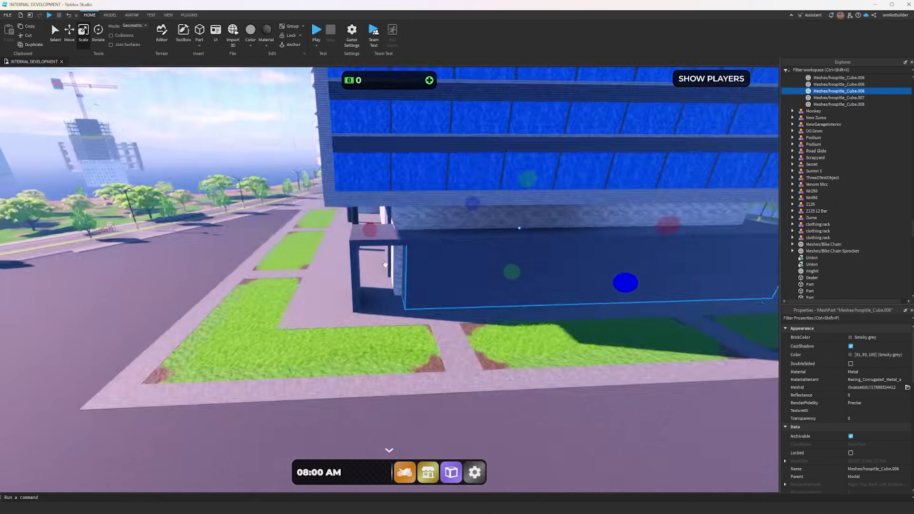
key(ctrl+d)
right_drag(386, 264, 367, 281)
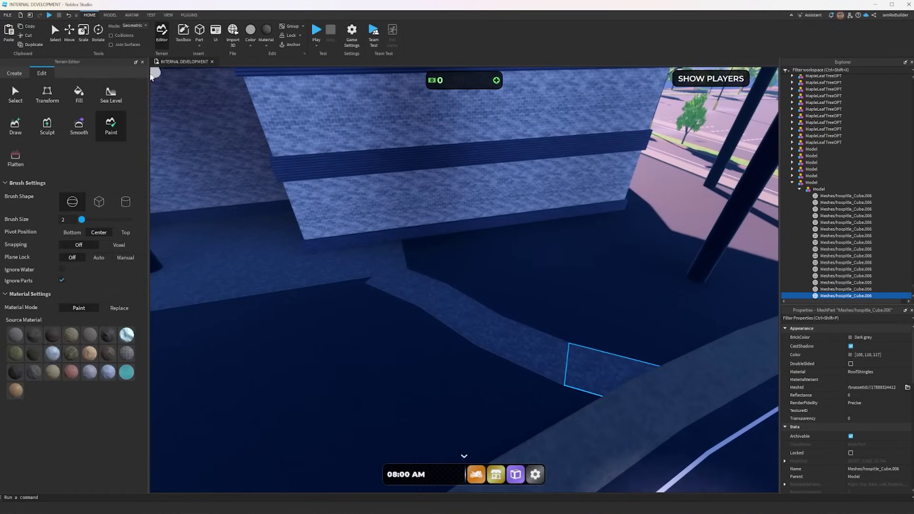
Paint grass terrain with a size 2 brush around the hospital's pillars, up to the roadside pavement and walkways.
click(392, 214)
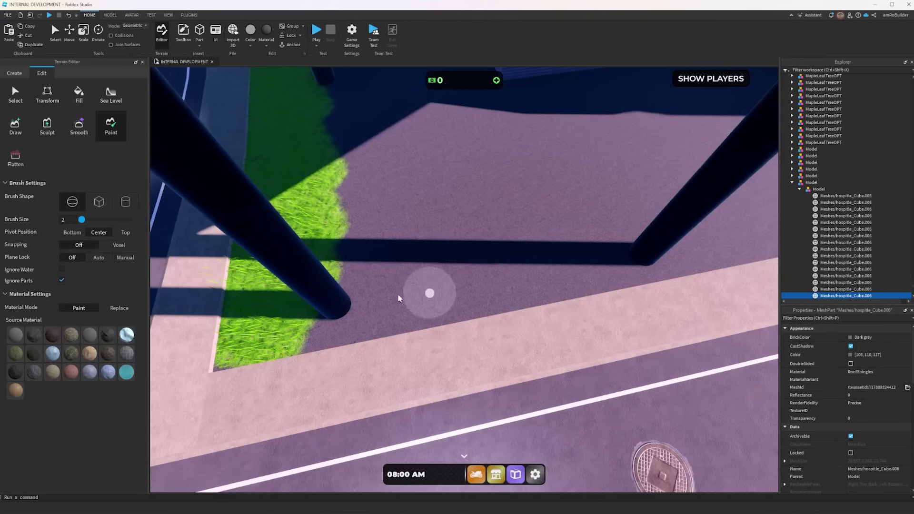
scroll(399, 299, down, 10)
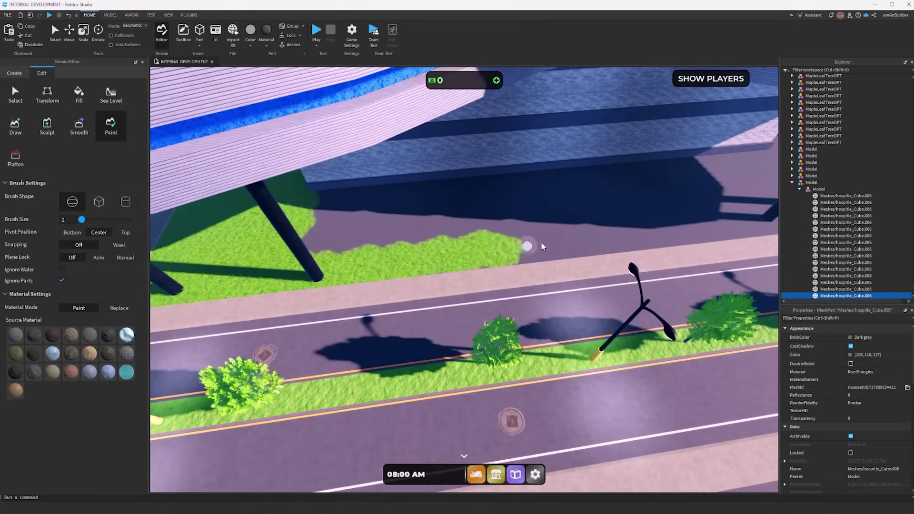
scroll(353, 277, up, 5)
scroll(353, 277, down, 2)
scroll(412, 336, up, 6)
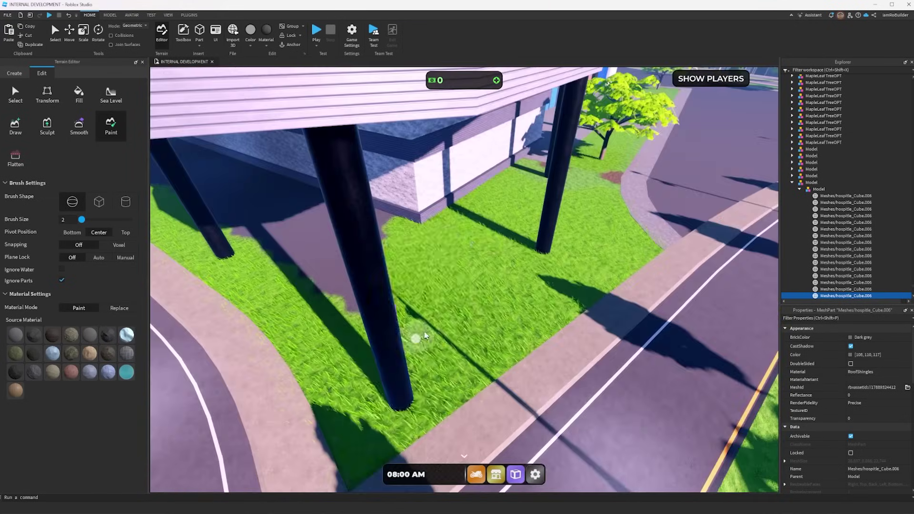
right_drag(413, 337, 442, 302)
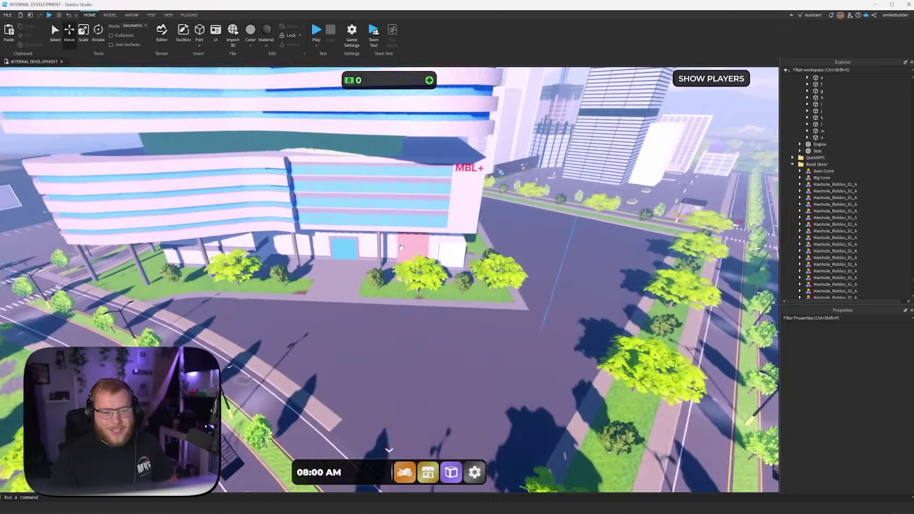
Examine the landscaped hospital and the empty asphalt around it from several sides.
scroll(401, 248, down, 3)
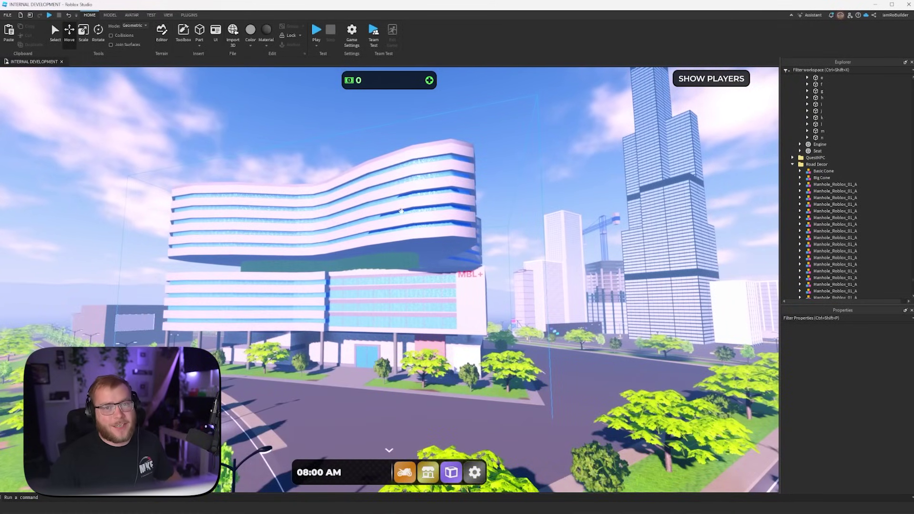
right_drag(376, 279, 376, 279)
scroll(383, 288, up, 2)
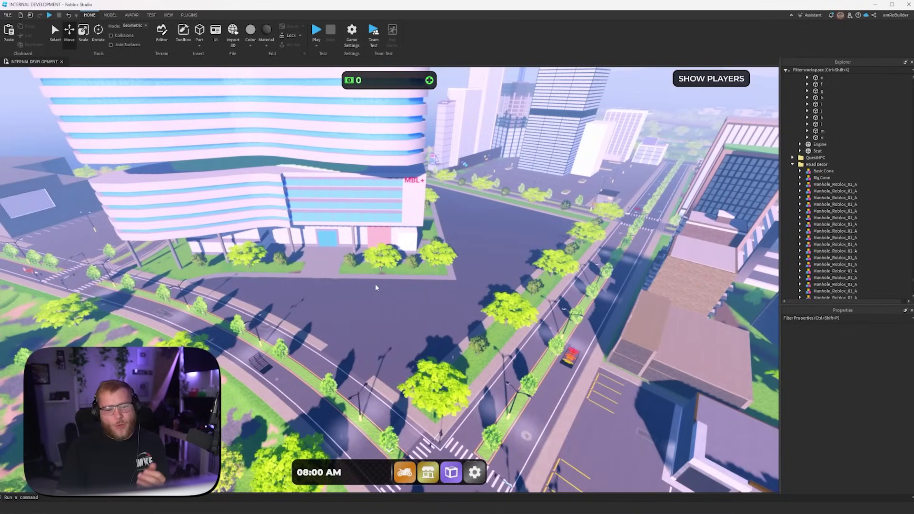
scroll(365, 293, up, 4)
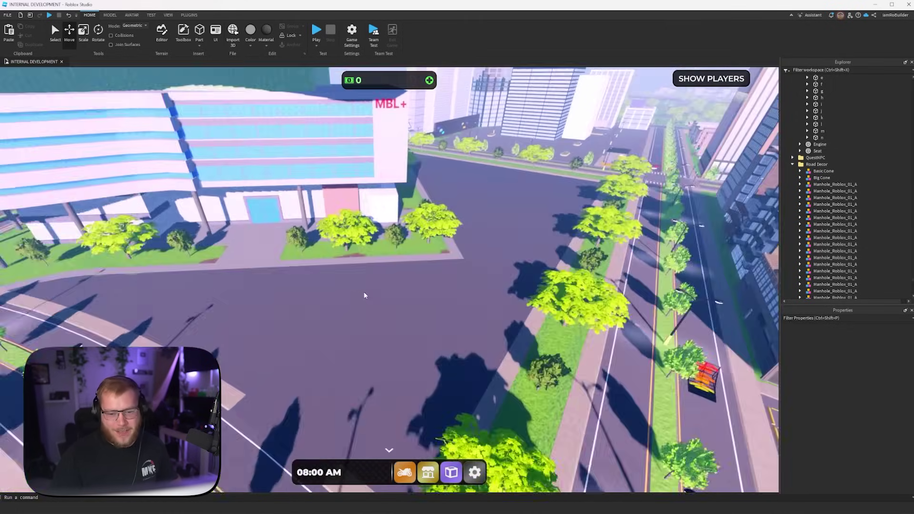
scroll(364, 293, down, 8)
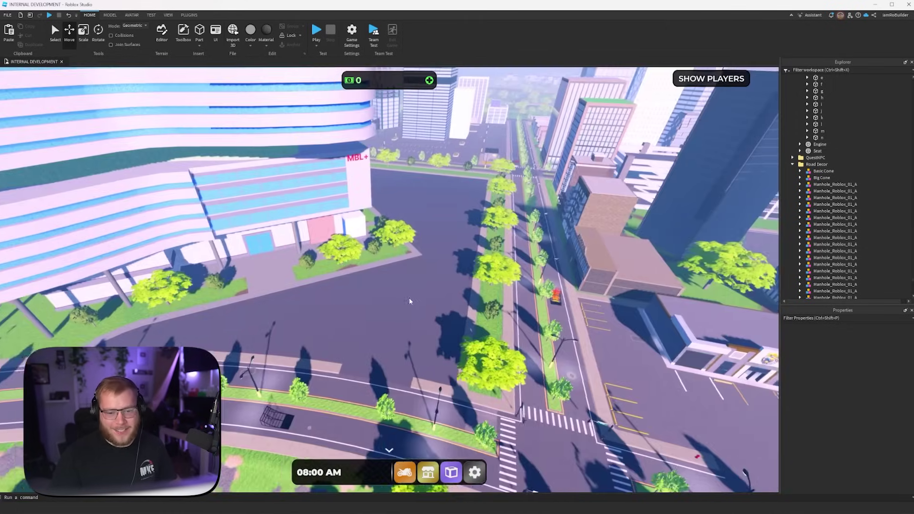
right_drag(410, 298, 394, 288)
scroll(394, 288, up, 4)
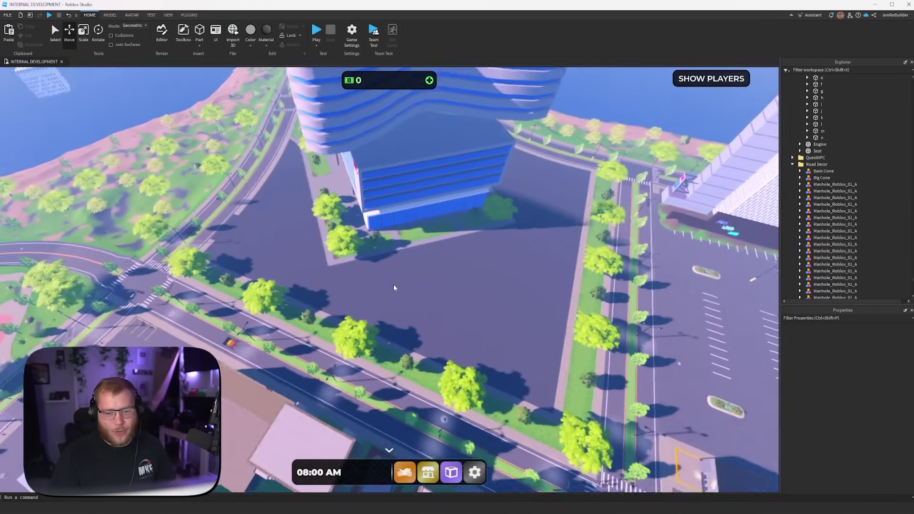
scroll(394, 288, down, 2)
right_drag(405, 285, 404, 285)
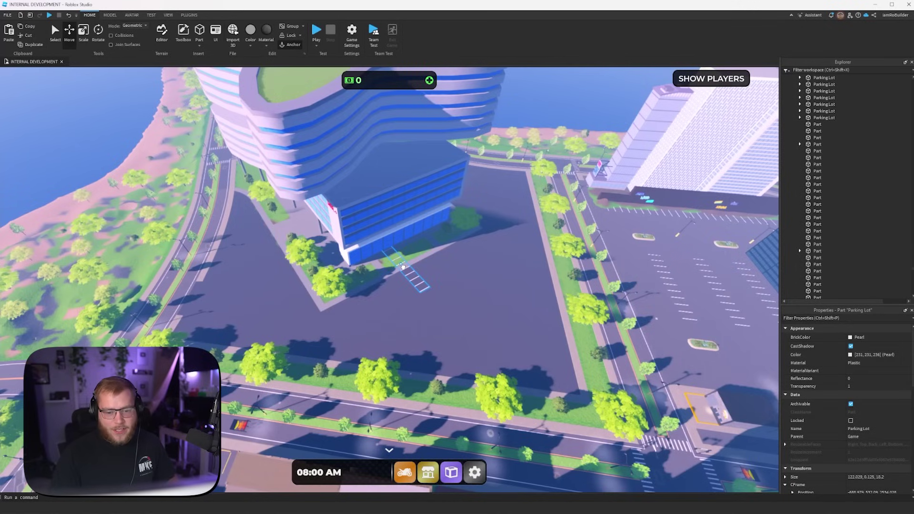
Align a Parking Lot row with the walkway beside the hospital's glazed side and stretch it along the walkway's length.
scroll(408, 271, up, 5)
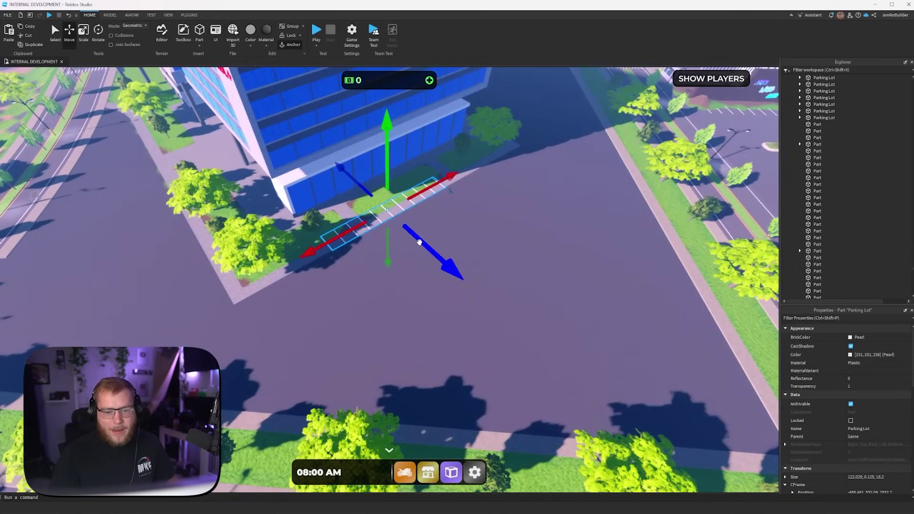
scroll(461, 250, up, 3)
scroll(459, 246, up, 6)
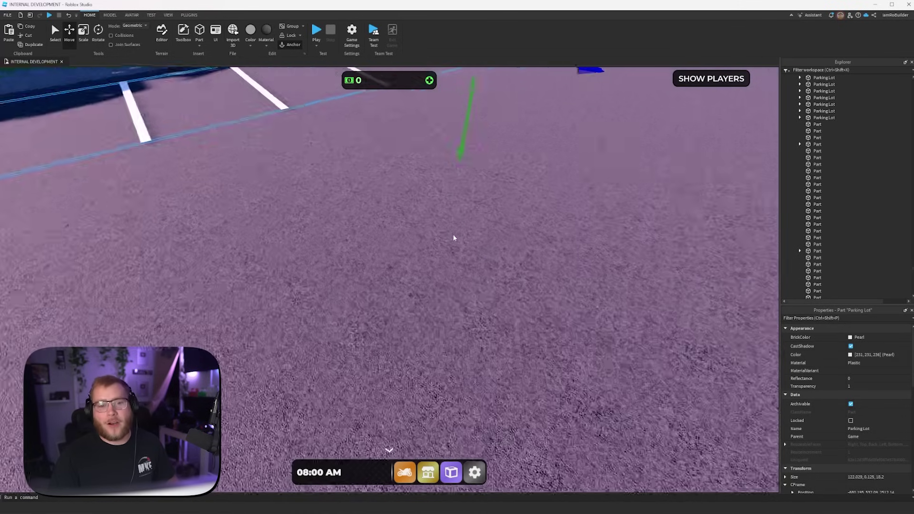
right_drag(455, 239, 458, 218)
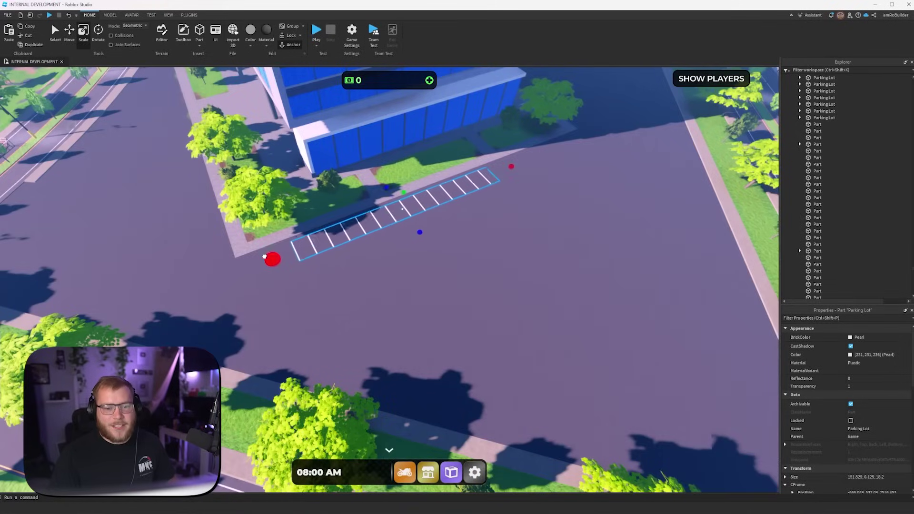
right_drag(338, 270, 351, 267)
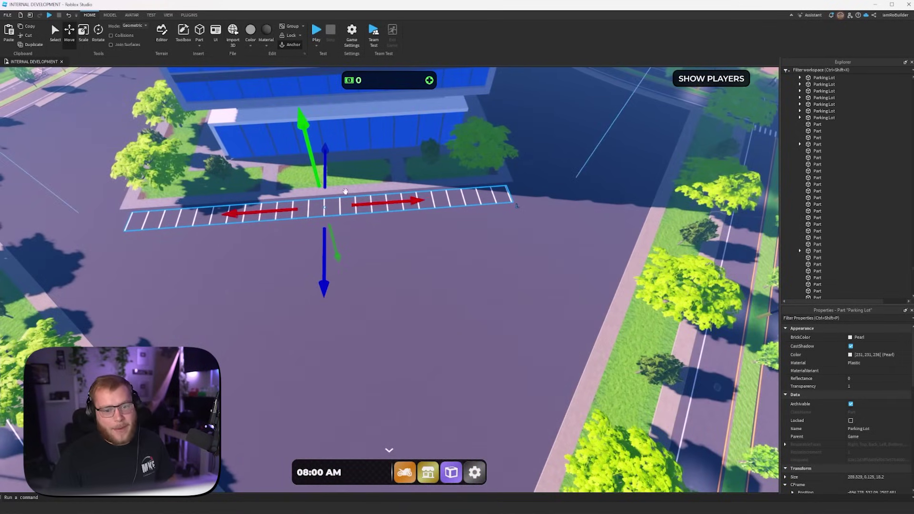
scroll(345, 191, down, 3)
right_drag(346, 191, 348, 191)
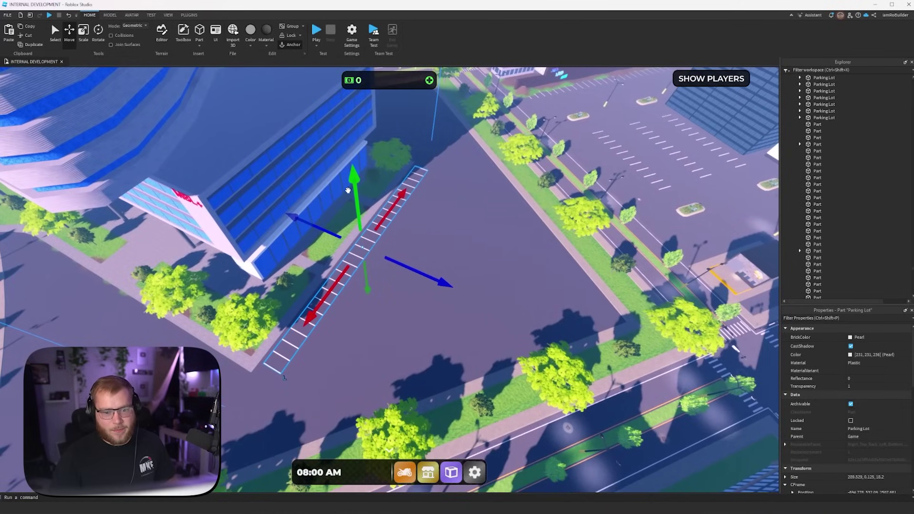
Duplicate the parking row, place the copy along the tree-lined street edge opposite and adjust its length.
drag(367, 249, 595, 250)
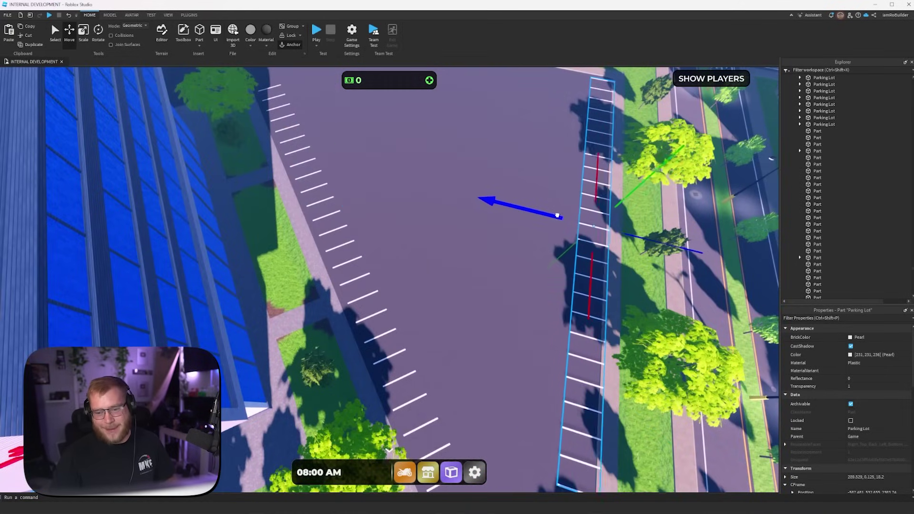
right_drag(558, 216, 428, 204)
scroll(454, 209, down, 3)
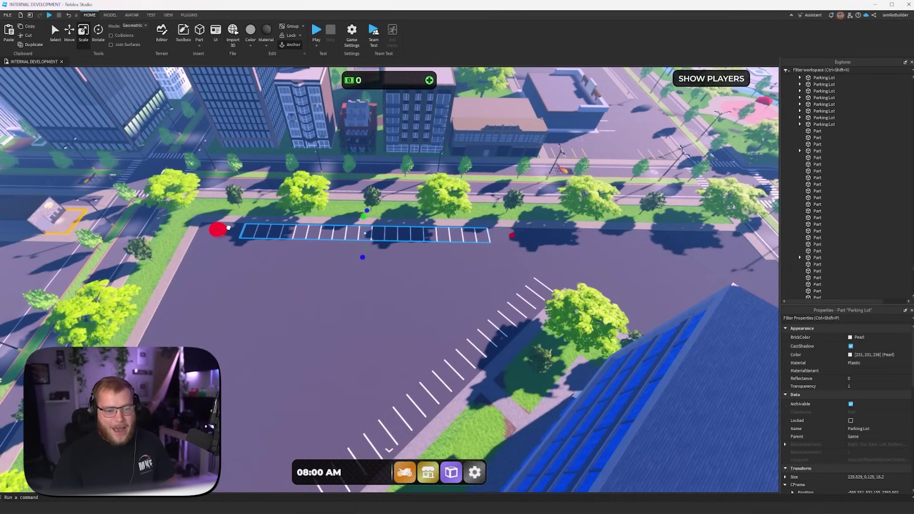
right_drag(191, 232, 266, 232)
key(ctrl+3)
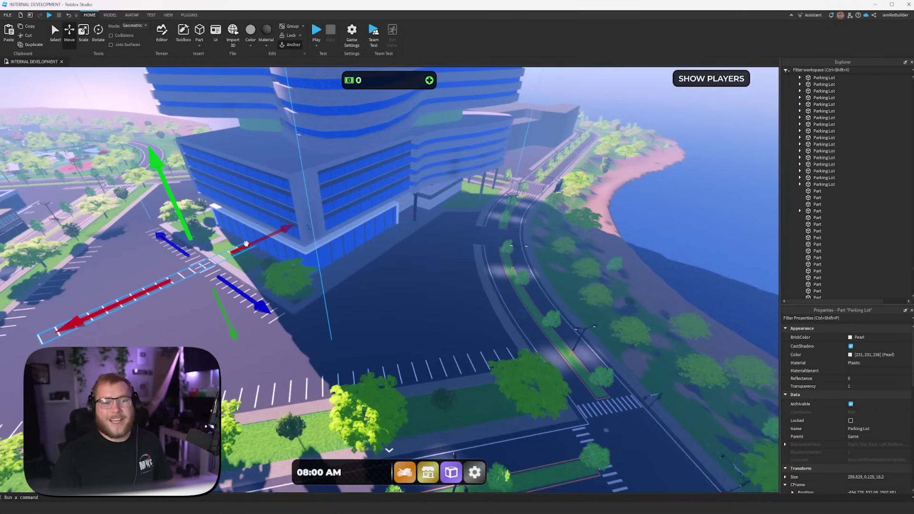
Move a copy of the parking row behind the hospital along the rear walkway and shorten it to clear the road entrance.
drag(214, 305, 354, 343)
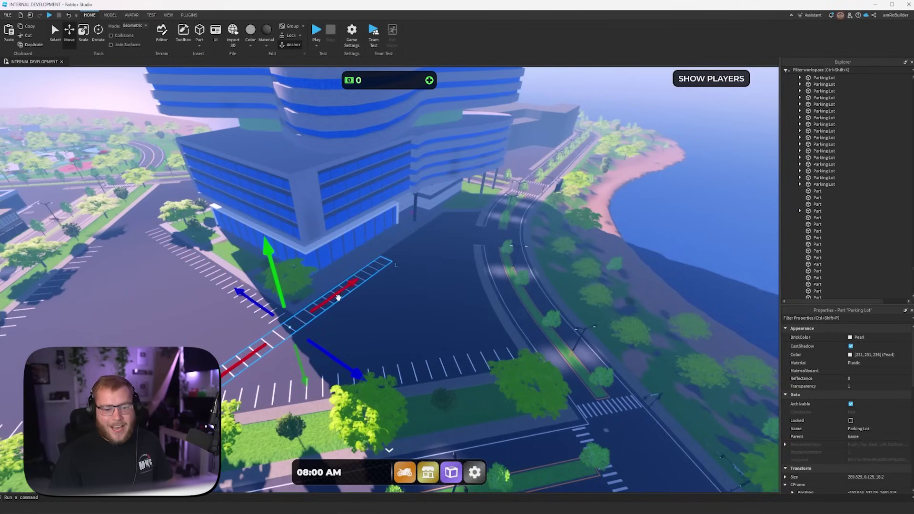
drag(337, 298, 399, 252)
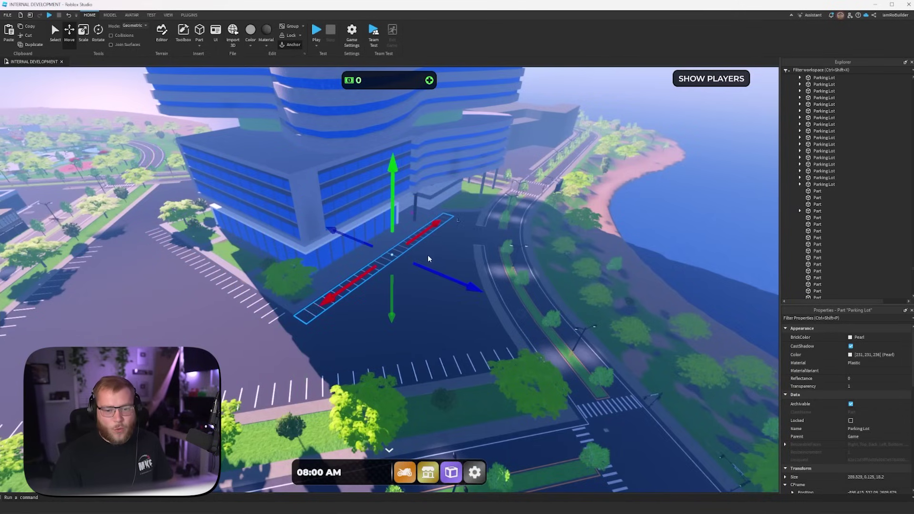
key(ctrl+3)
right_drag(425, 267, 472, 330)
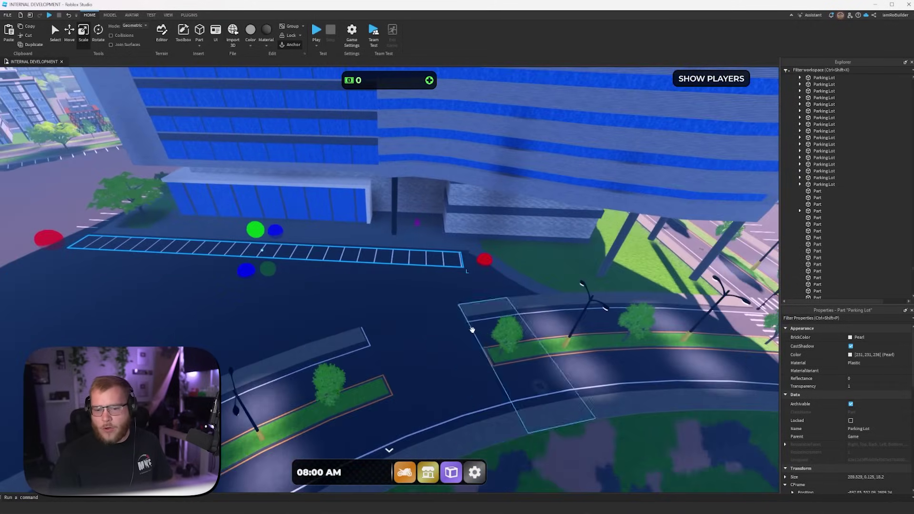
drag(476, 263, 378, 252)
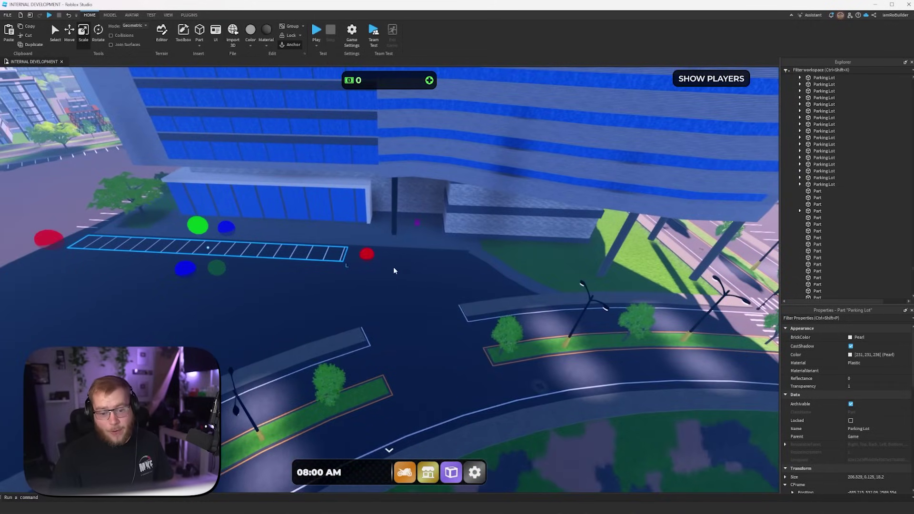
scroll(407, 265, down, 5)
right_drag(438, 270, 435, 286)
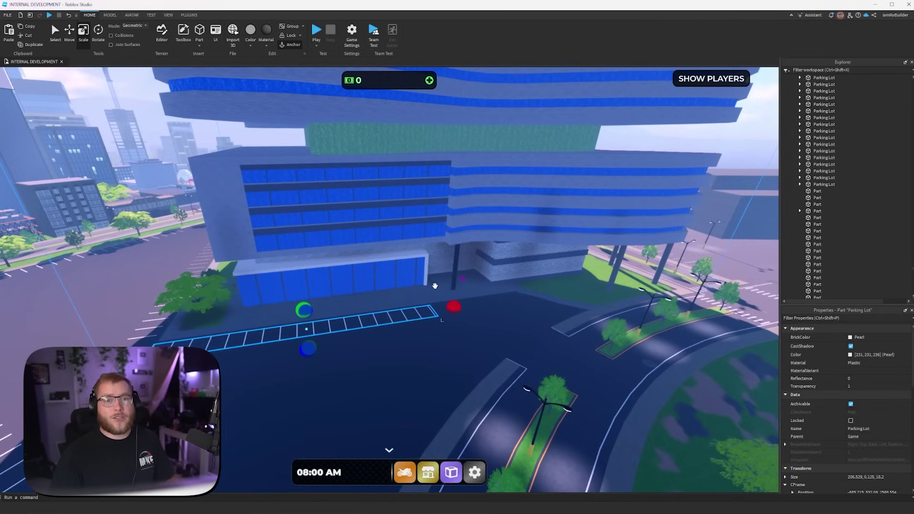
Examine the hospital's rear facade, the recessed corner behind the pillar and the surrounding parking area.
right_drag(165, 156, 166, 153)
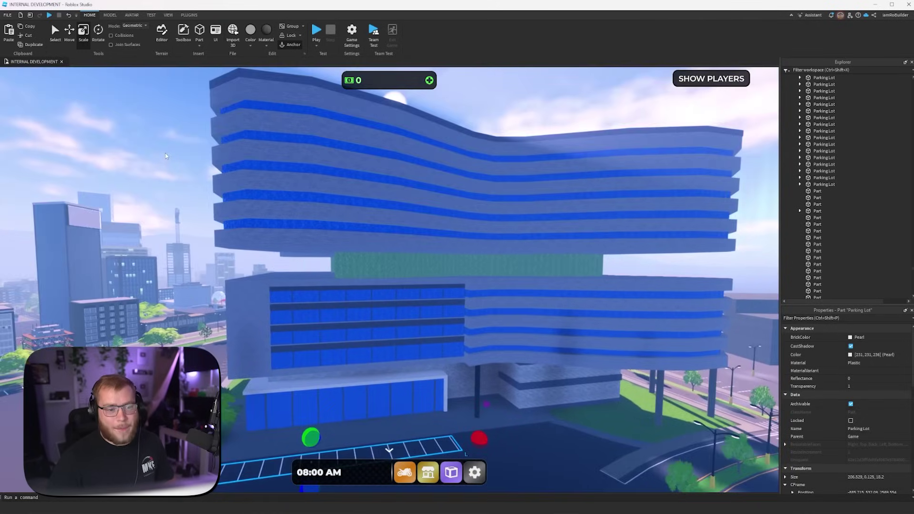
click(166, 156)
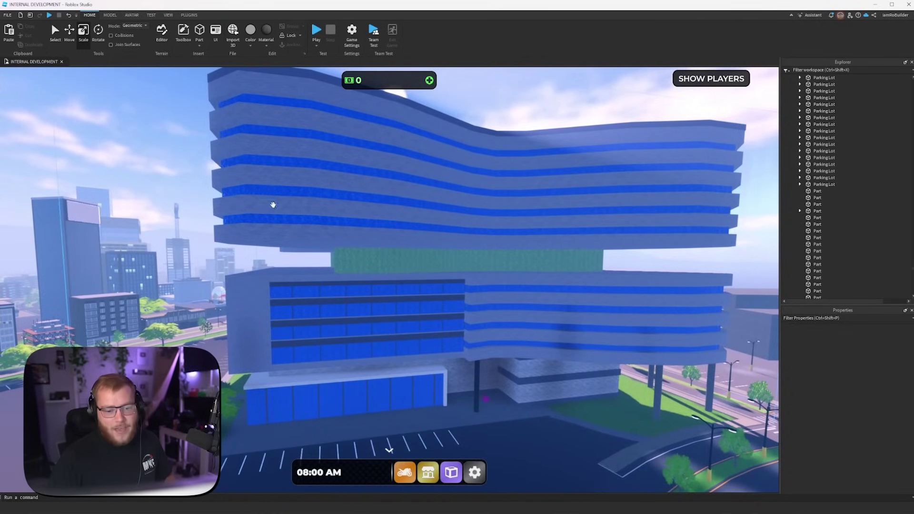
key(w)
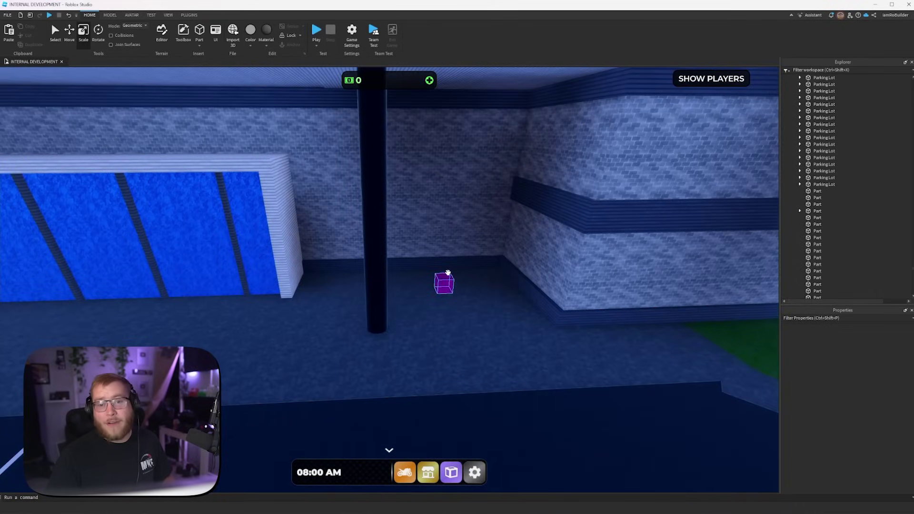
scroll(441, 271, down, 10)
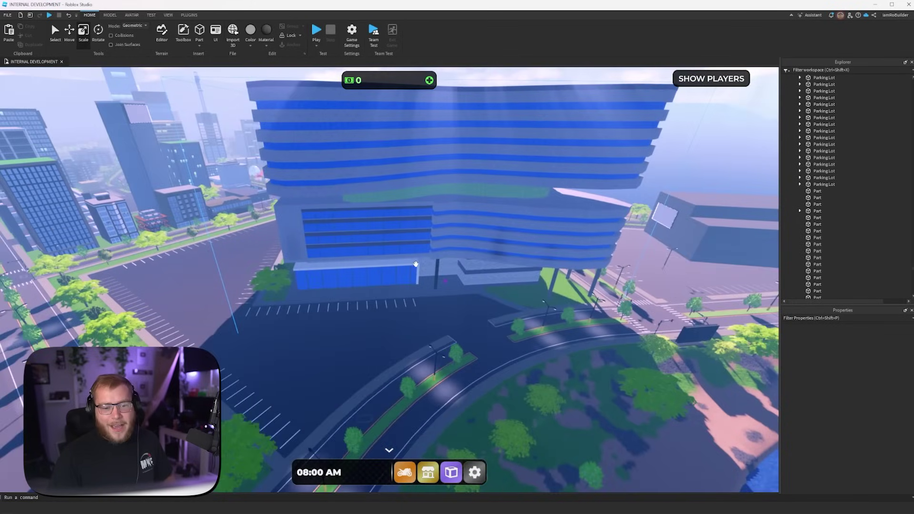
key(w)
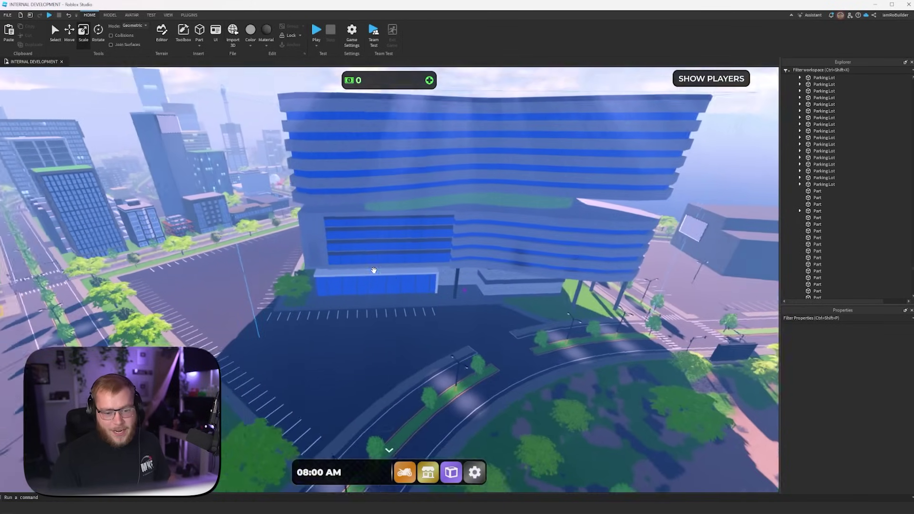
right_drag(402, 253, 372, 272)
scroll(374, 271, down, 5)
scroll(471, 268, up, 8)
Lengthen the parking row along the tree-lined street and adjust the length of the row beside the hospital.
click(472, 267)
scroll(471, 268, down, 4)
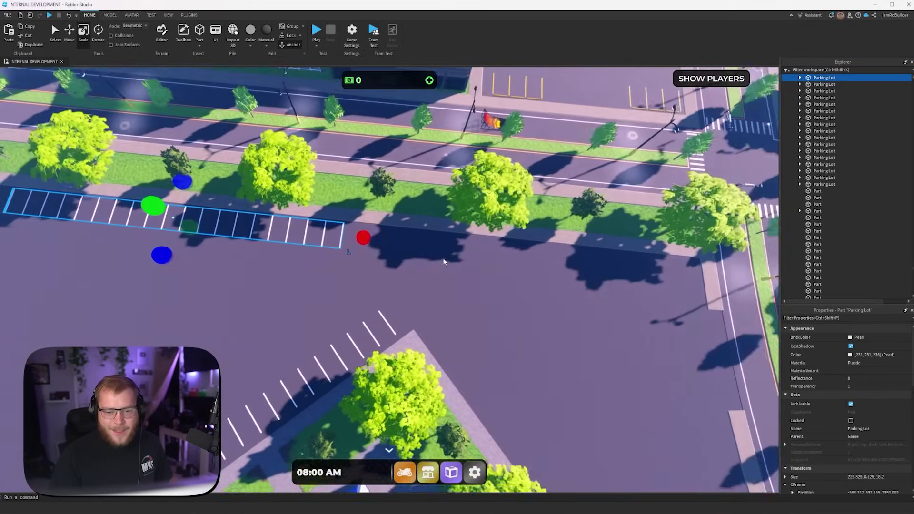
right_drag(443, 258, 441, 265)
drag(441, 265, 502, 275)
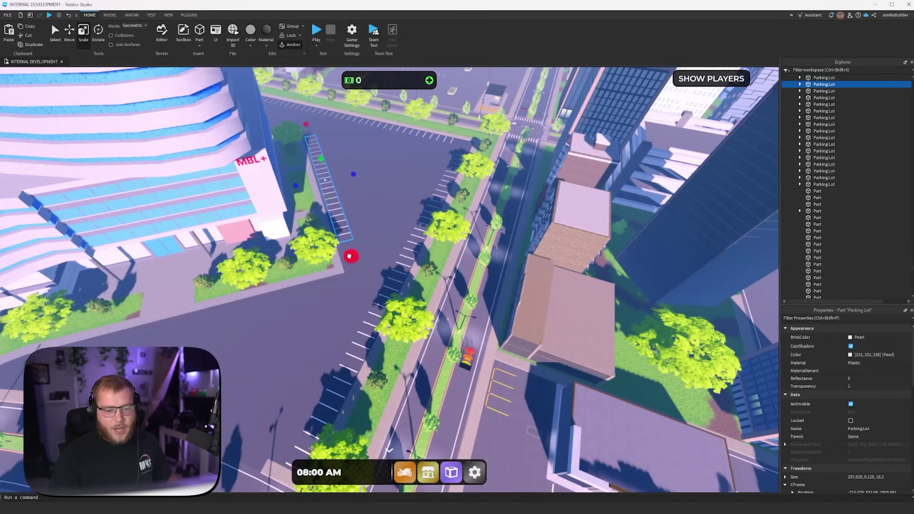
drag(361, 247, 333, 267)
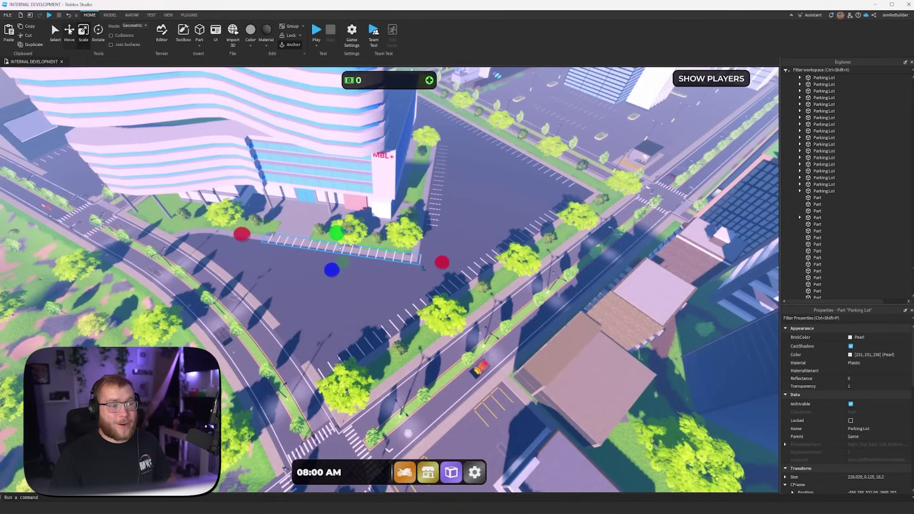
Reposition the parking row in front of the hospital entrance and shorten it to about 134 studs, keeping the entrance walkway clear.
key(ctrl+2)
scroll(424, 268, up, 5)
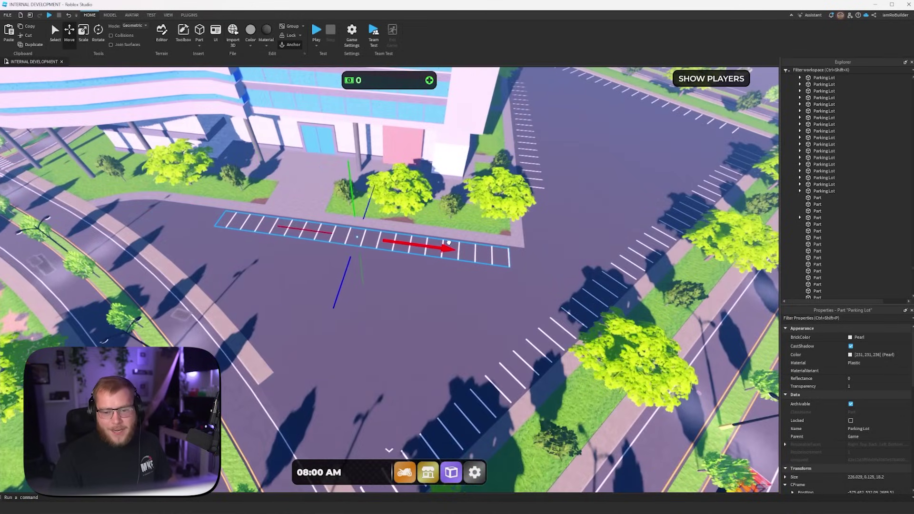
click(83, 31)
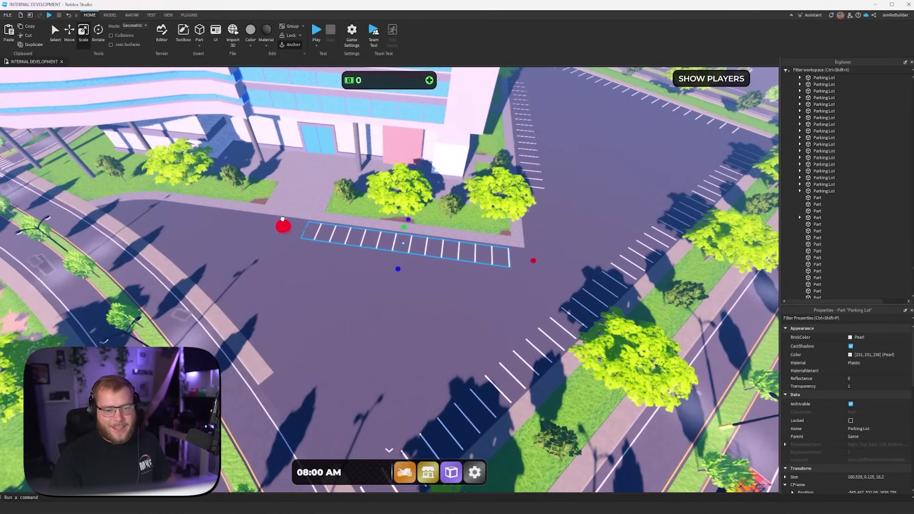
key(ctrl+2)
scroll(300, 221, down, 5)
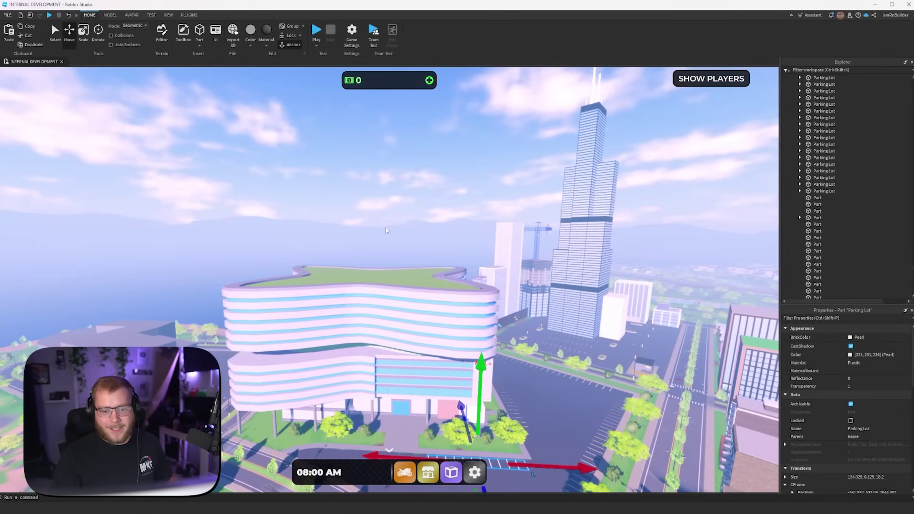
Place a copy of a highway light in the open parking lot beside the hospital and rotate it to -15 degrees.
click(345, 315)
drag(346, 314, 265, 302)
key(ctrl+r)
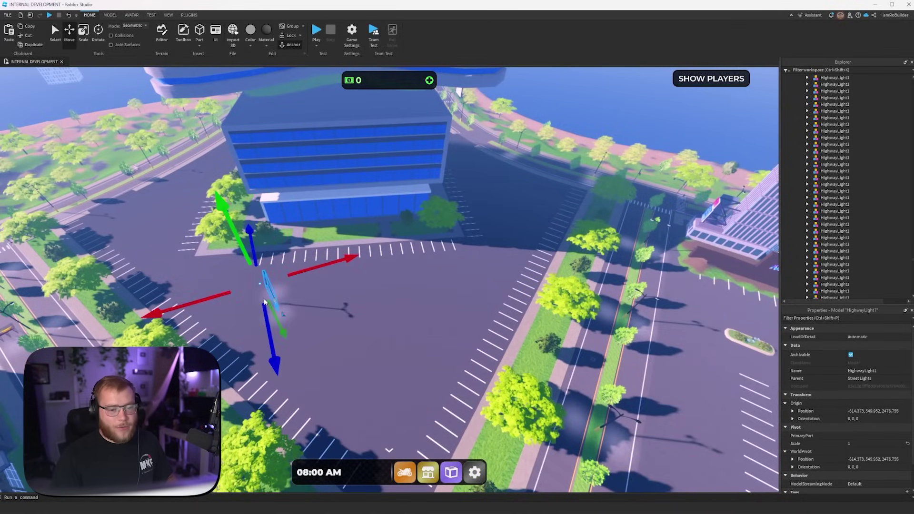
click(298, 270)
click(274, 300)
key(ctrl+4)
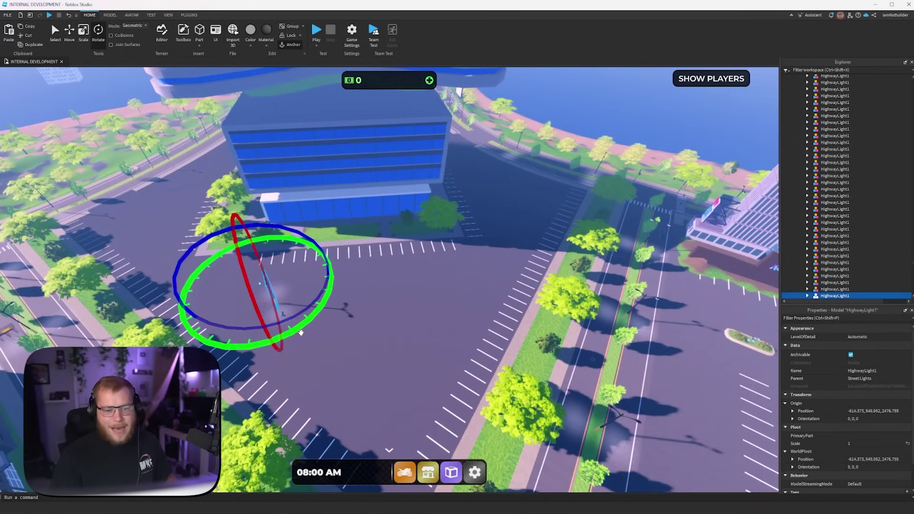
drag(301, 332, 281, 322)
click(70, 32)
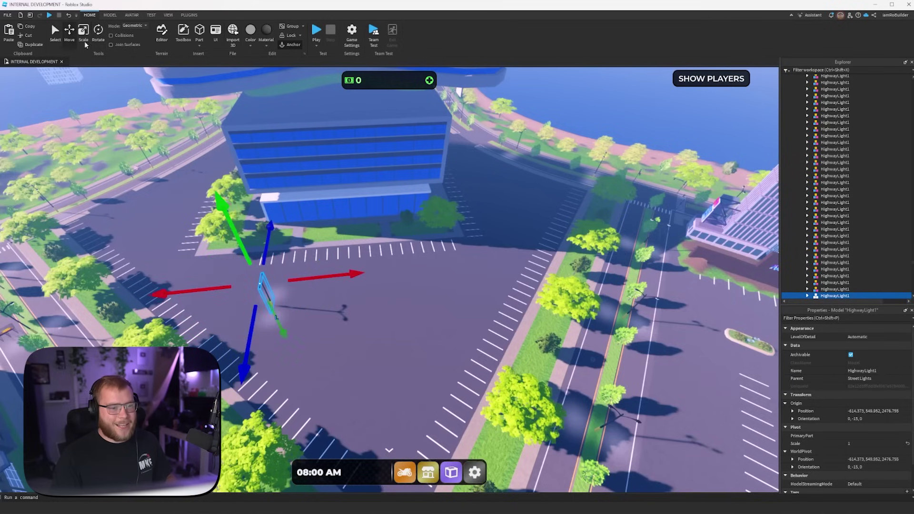
Distribute copies of the highway light across the front, side and rear of the hospital lot, rotating them to suit the parking layout.
drag(296, 275, 421, 286)
right_drag(421, 286, 421, 294)
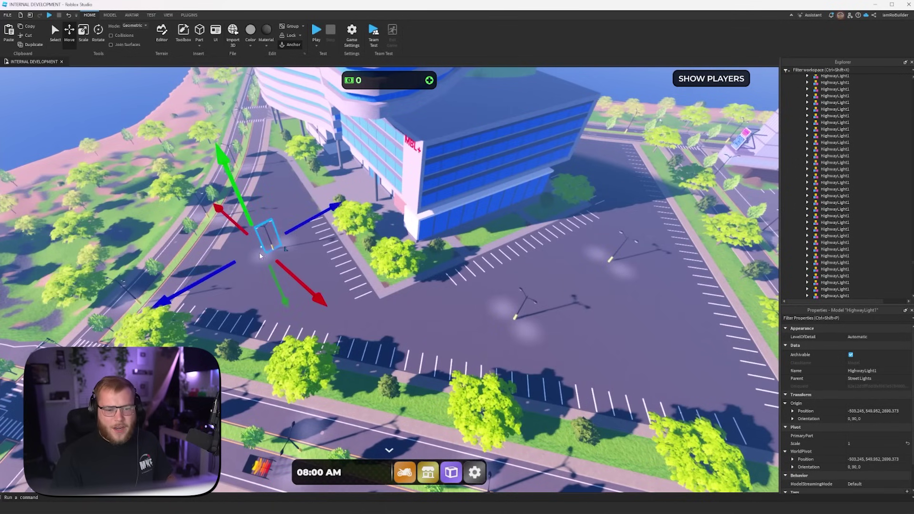
key(ctrl+4)
drag(279, 293, 310, 276)
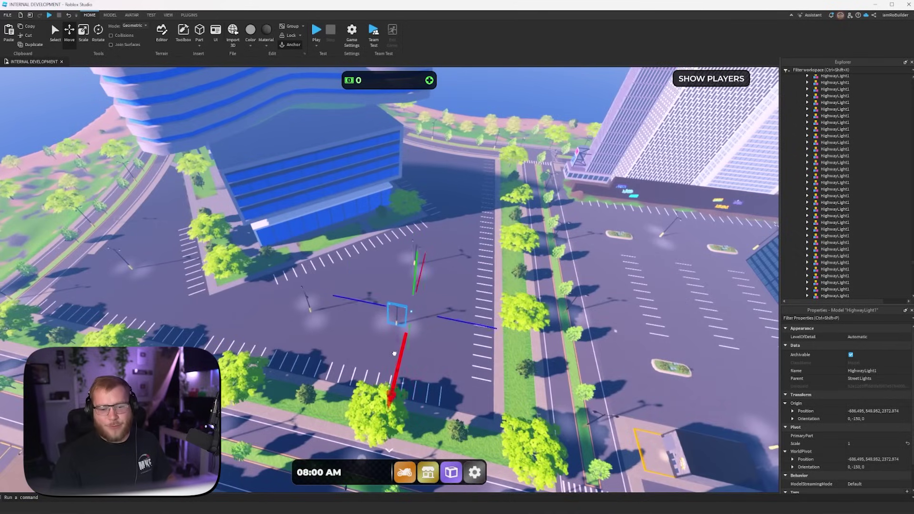
drag(394, 354, 419, 227)
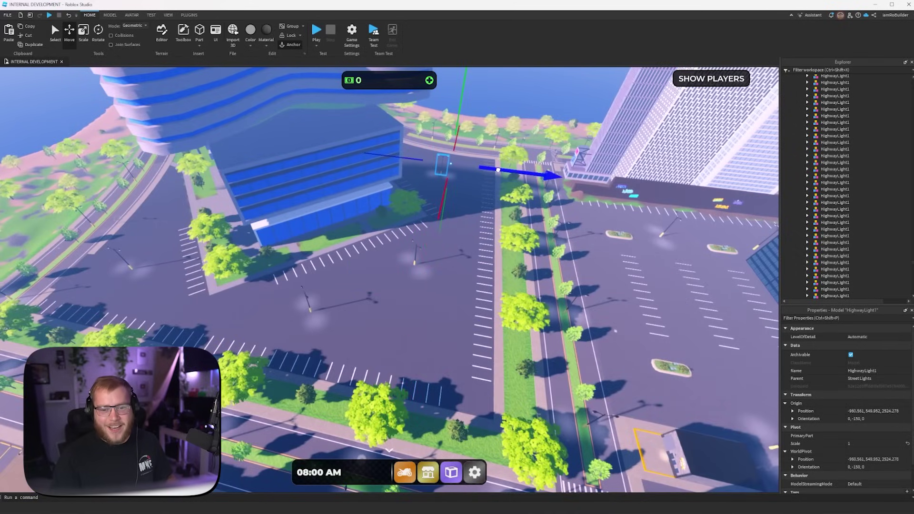
right_drag(498, 170, 498, 170)
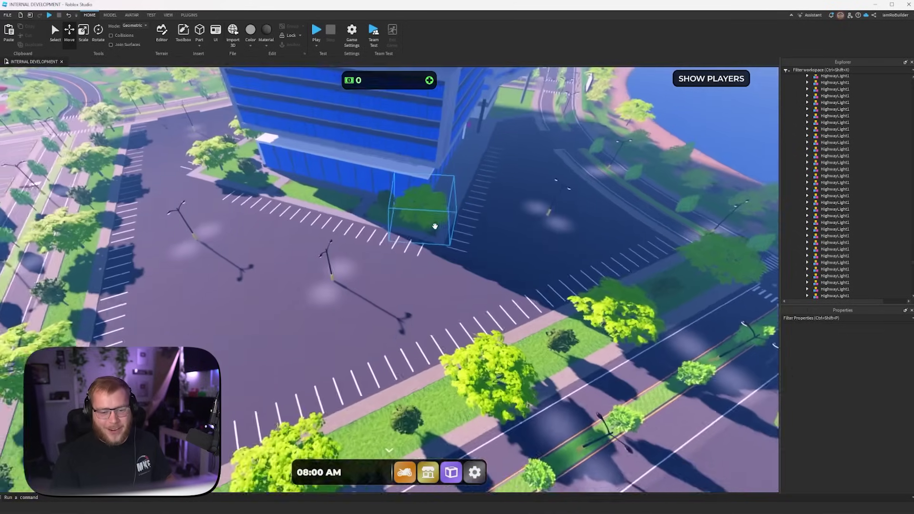
Examine the placed highway lights up close and the hospital with its parking lot from several street-side angles.
scroll(435, 226, down, 5)
scroll(463, 247, up, 10)
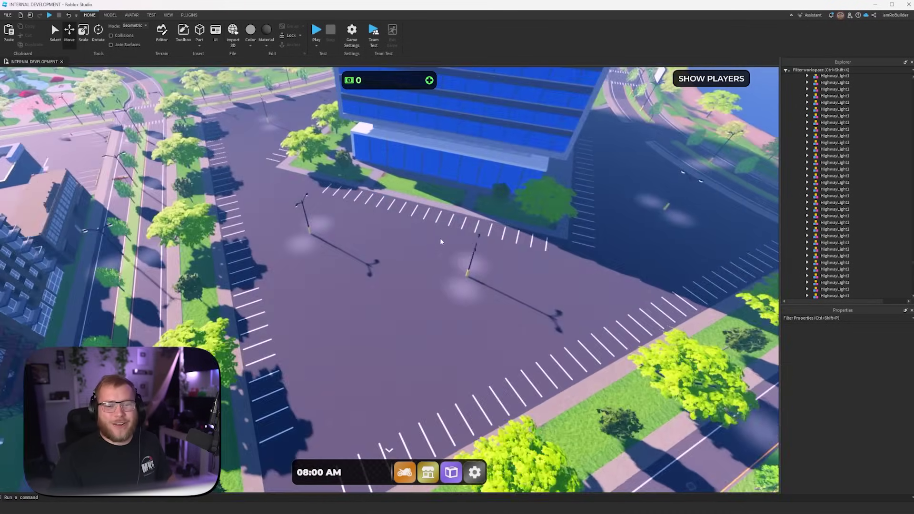
right_drag(440, 238, 383, 210)
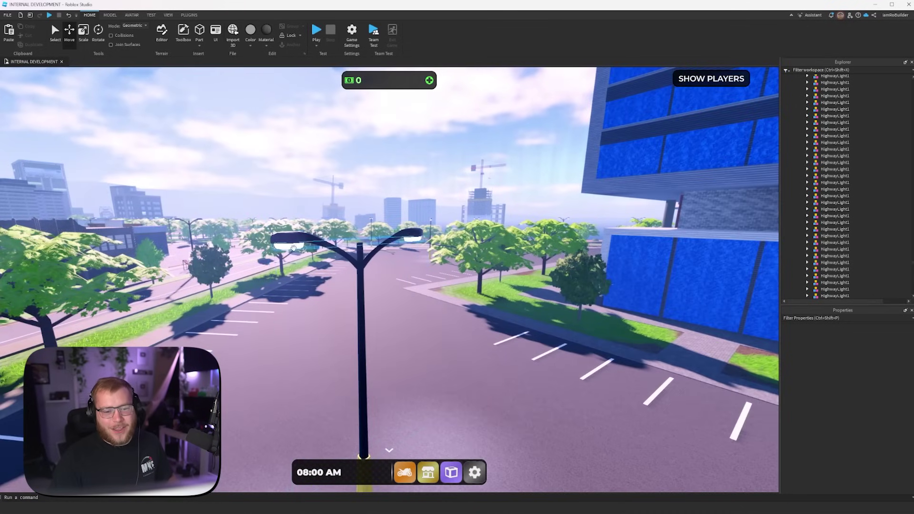
right_drag(294, 248, 352, 261)
scroll(360, 262, down, 8)
scroll(350, 261, up, 3)
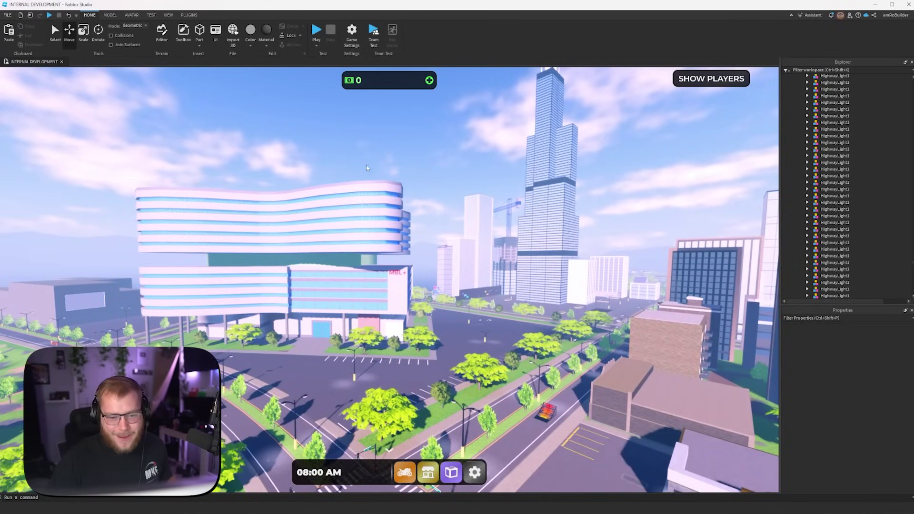
scroll(381, 176, up, 5)
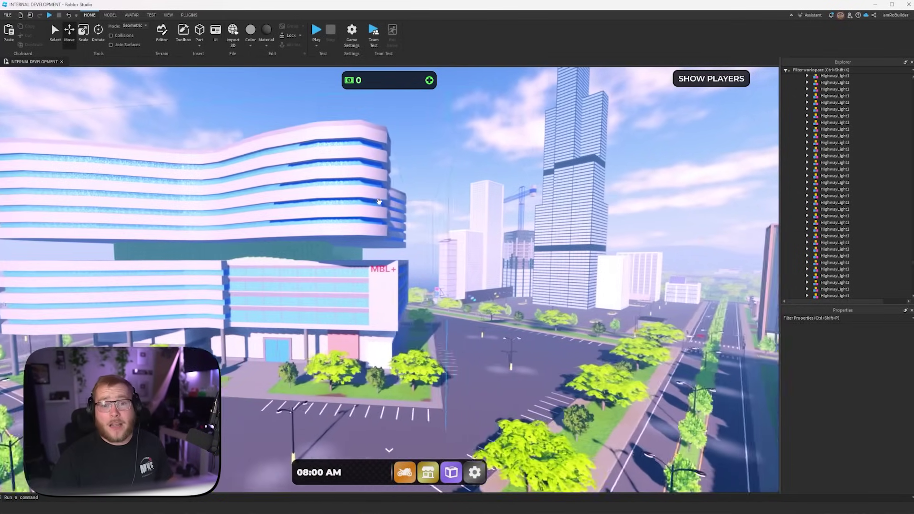
scroll(379, 203, down, 6)
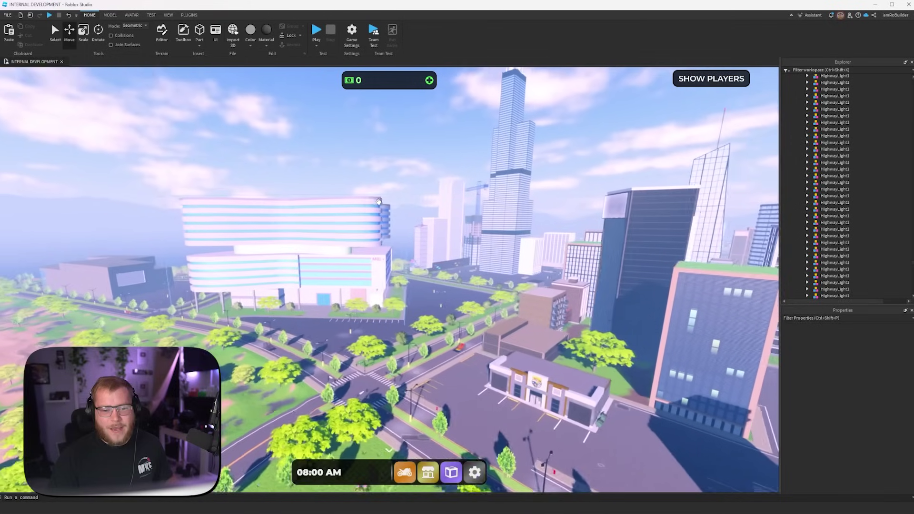
scroll(379, 206, up, 7)
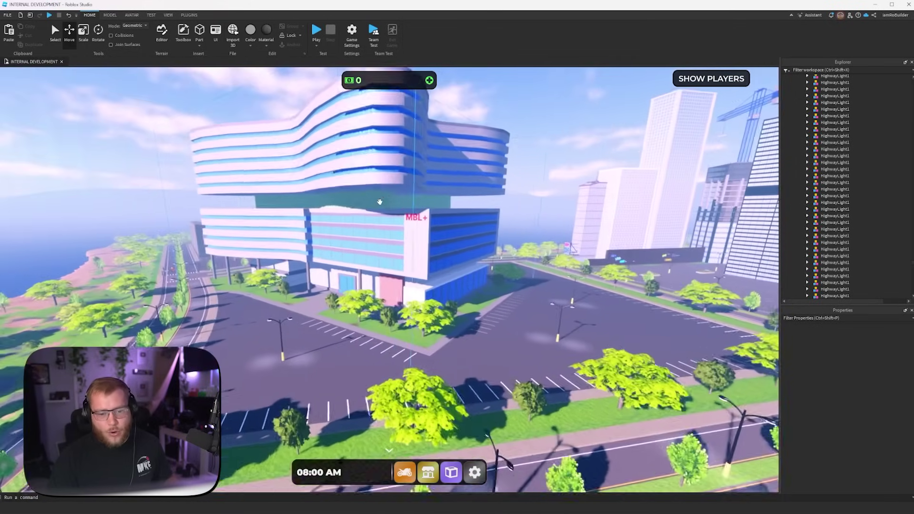
scroll(379, 202, down, 8)
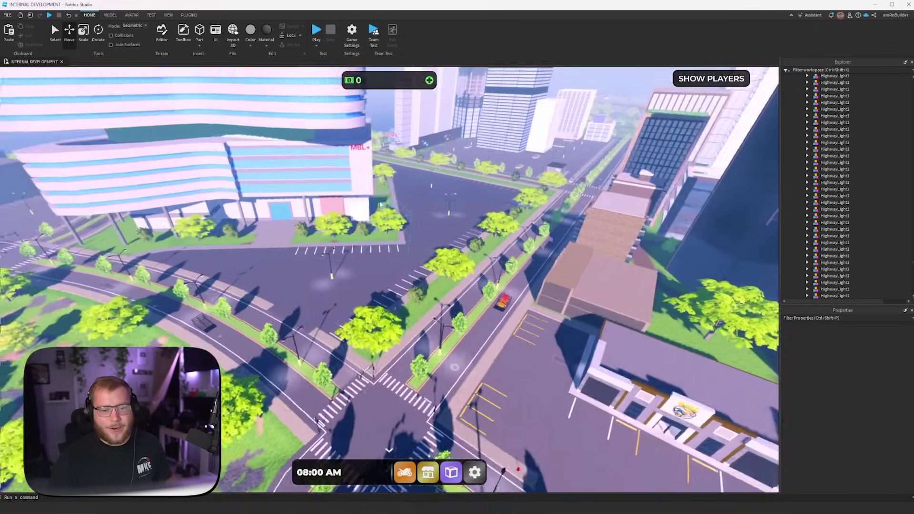
scroll(380, 202, down, 5)
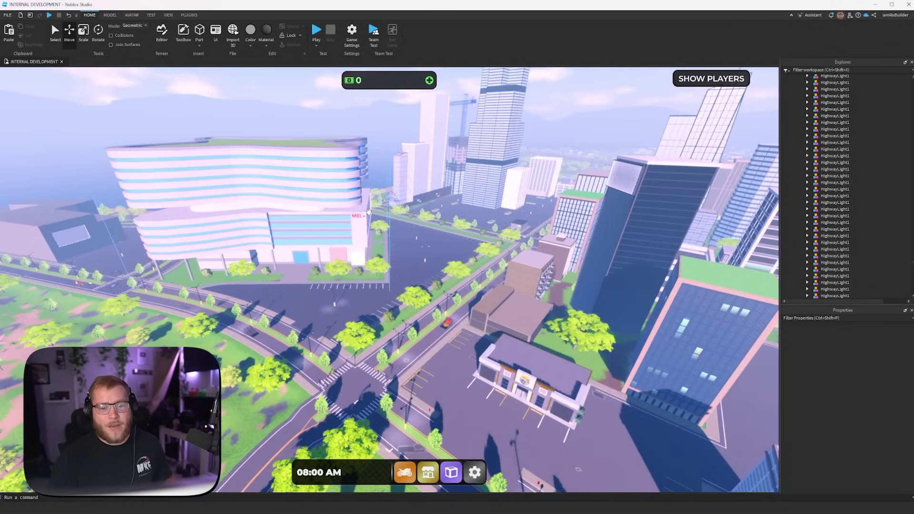
Review the hospital block from above within the surrounding city and its front lot from the street intersection.
right_drag(369, 211, 368, 211)
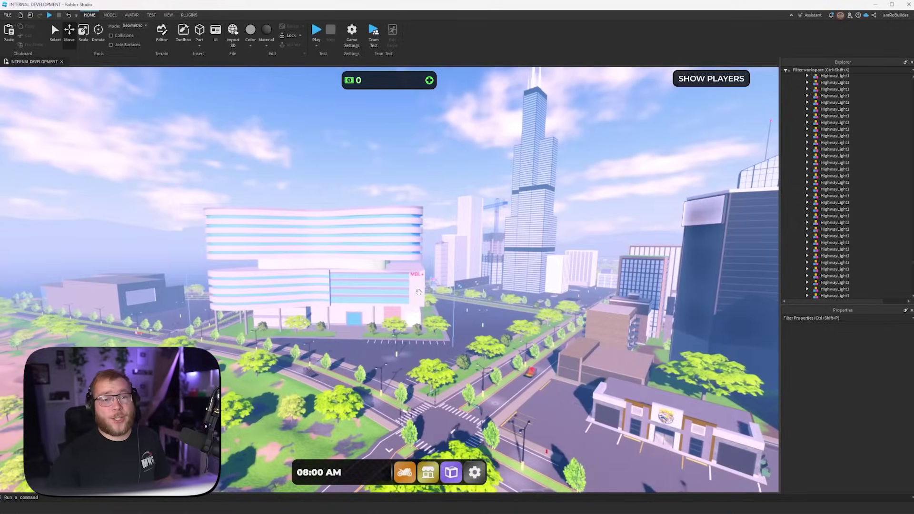
scroll(419, 292, up, 5)
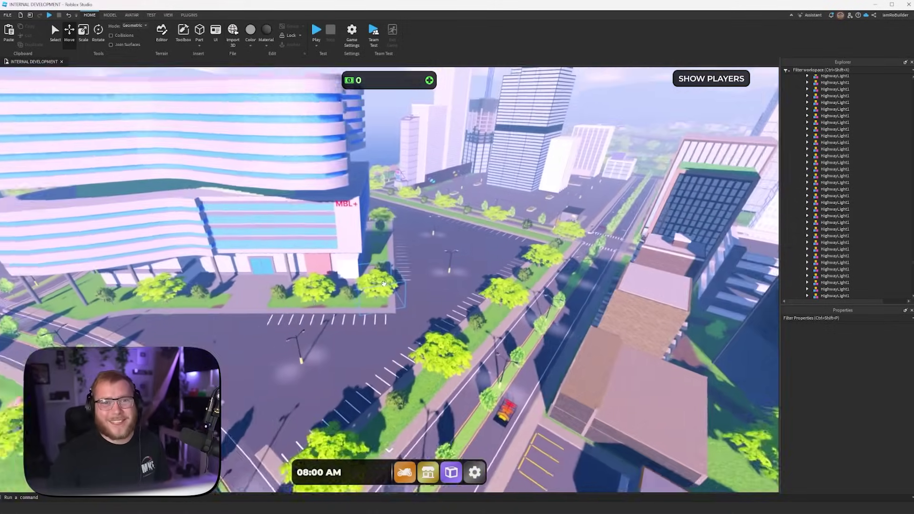
right_drag(384, 283, 292, 169)
scroll(384, 285, down, 10)
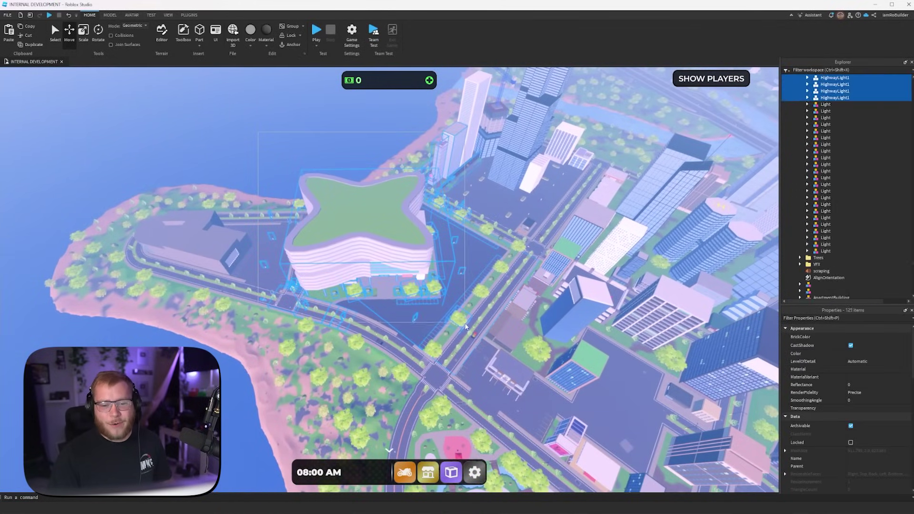
scroll(419, 266, up, 5)
click(414, 252)
scroll(412, 256, up, 10)
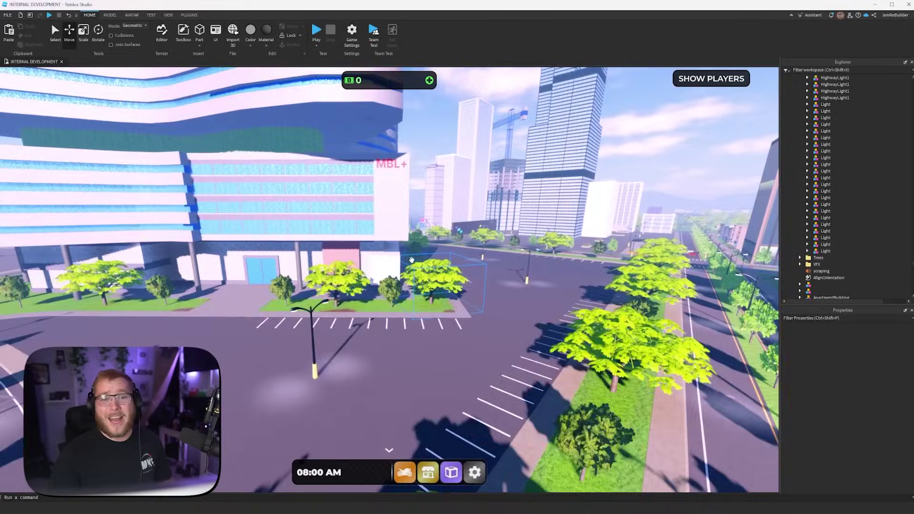
scroll(411, 258, down, 10)
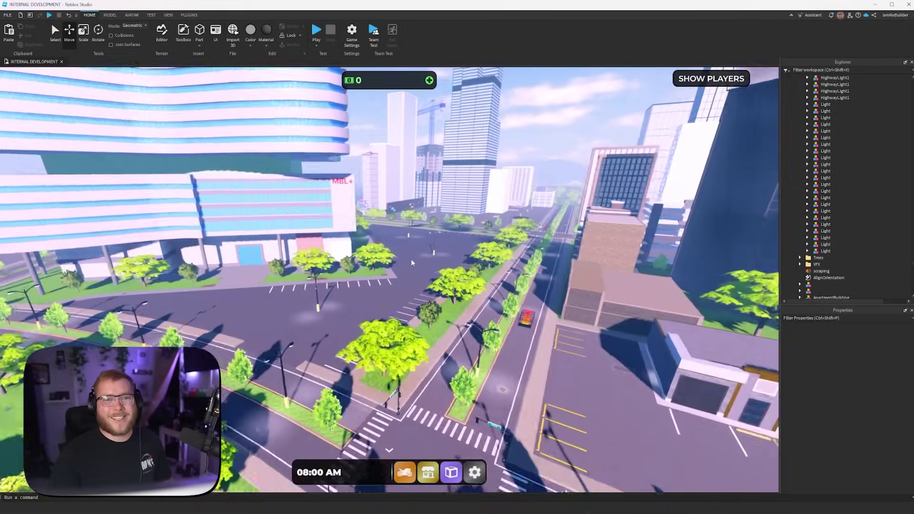